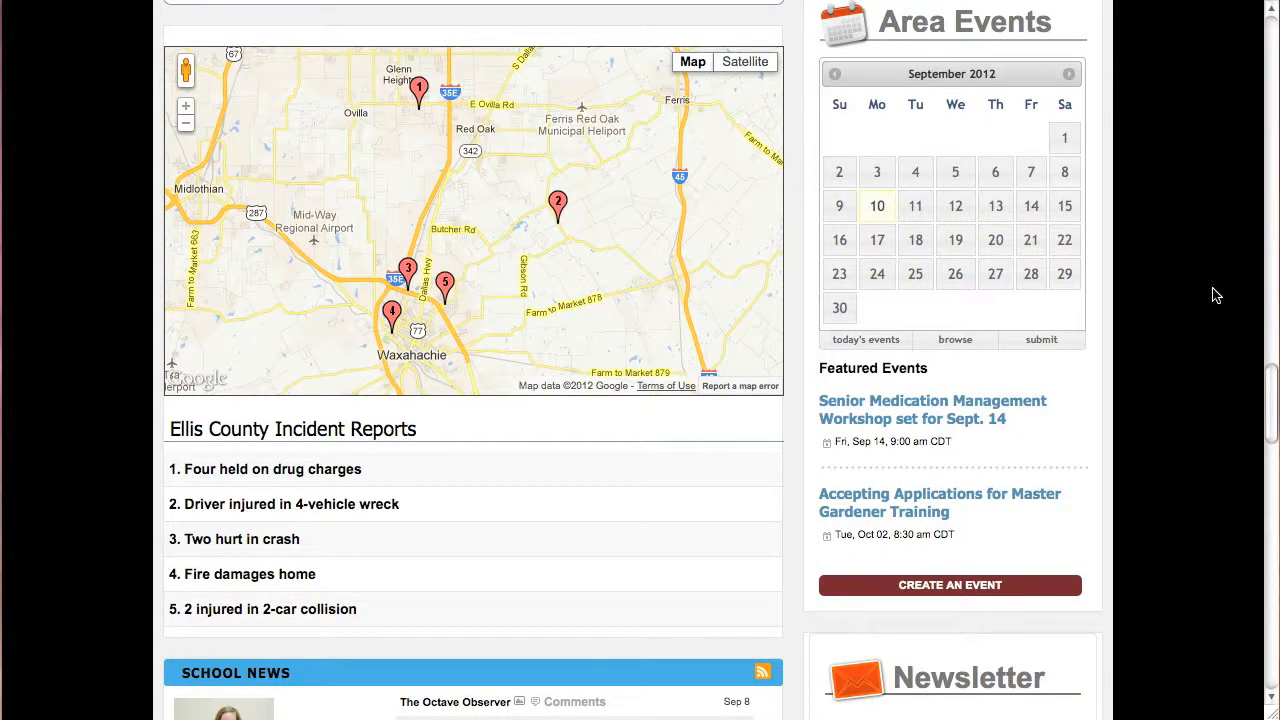
Examine the Ellis County Incident Reports map and its report list, viewing the details of the "Driver injured in 4-vehicle wreck" marker.
scroll(1216, 295, down, 5)
scroll(1216, 295, up, 4)
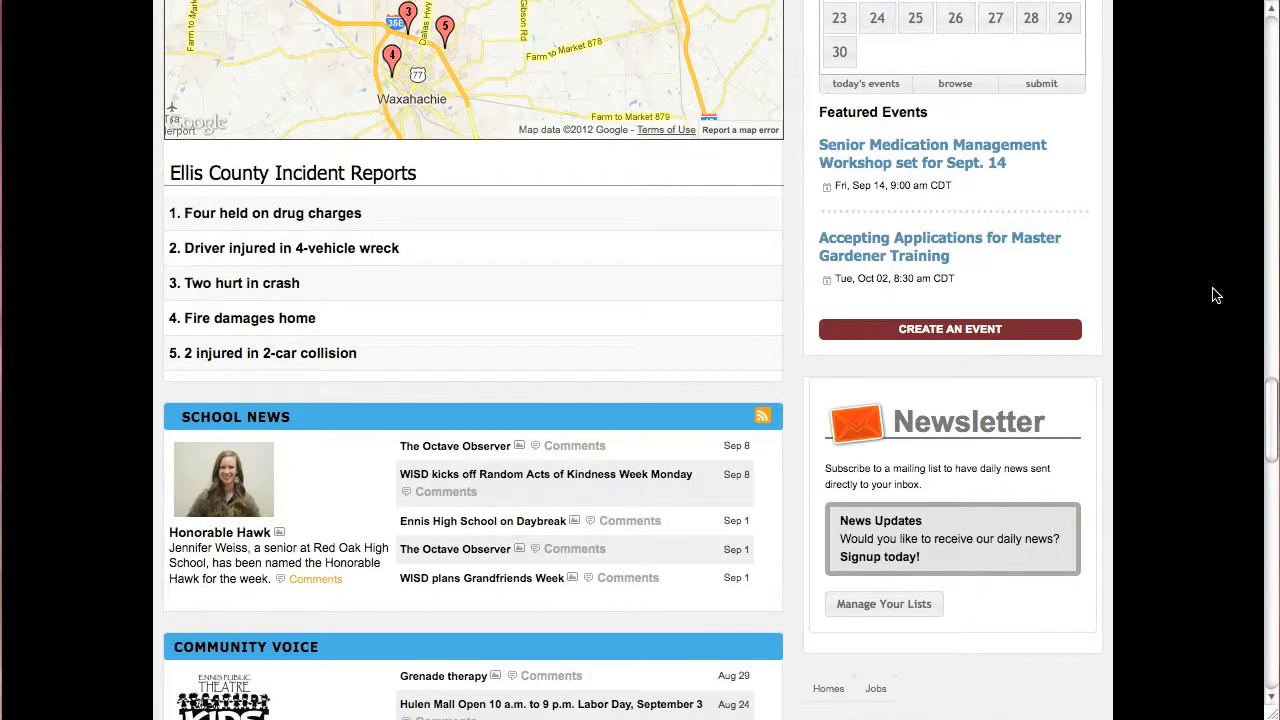
scroll(1216, 295, up, 2)
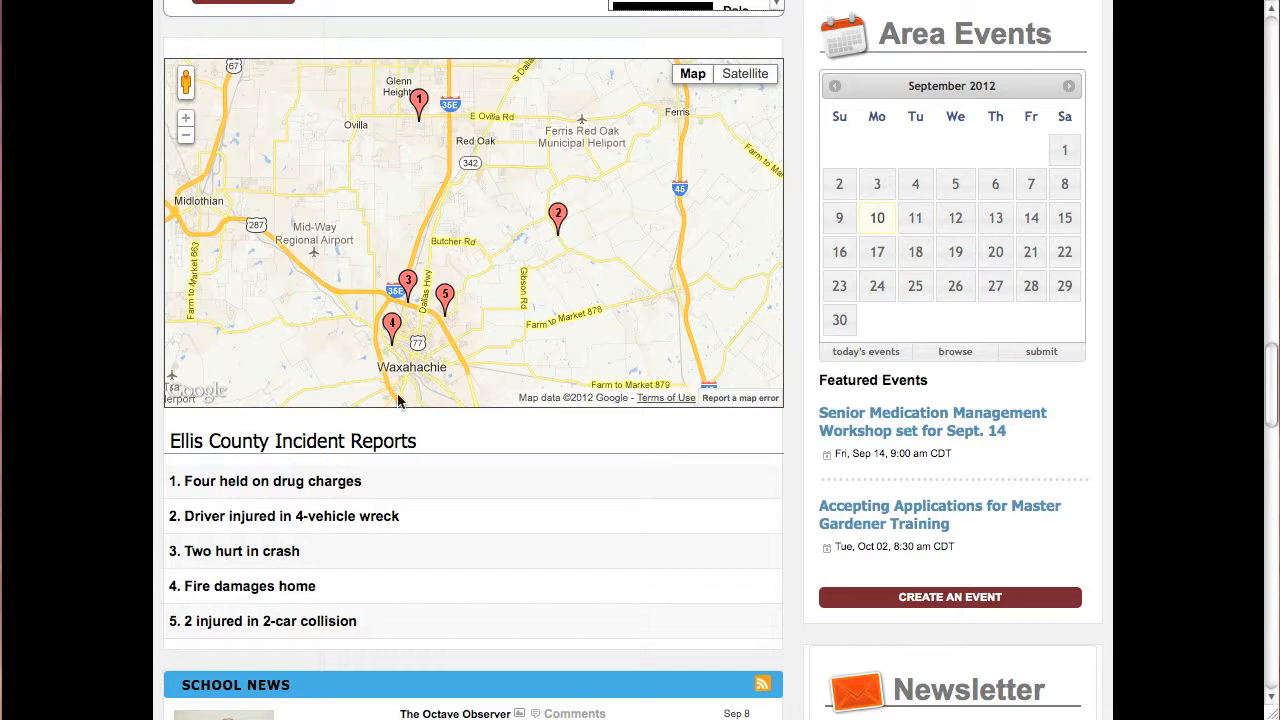
click(186, 119)
click(185, 136)
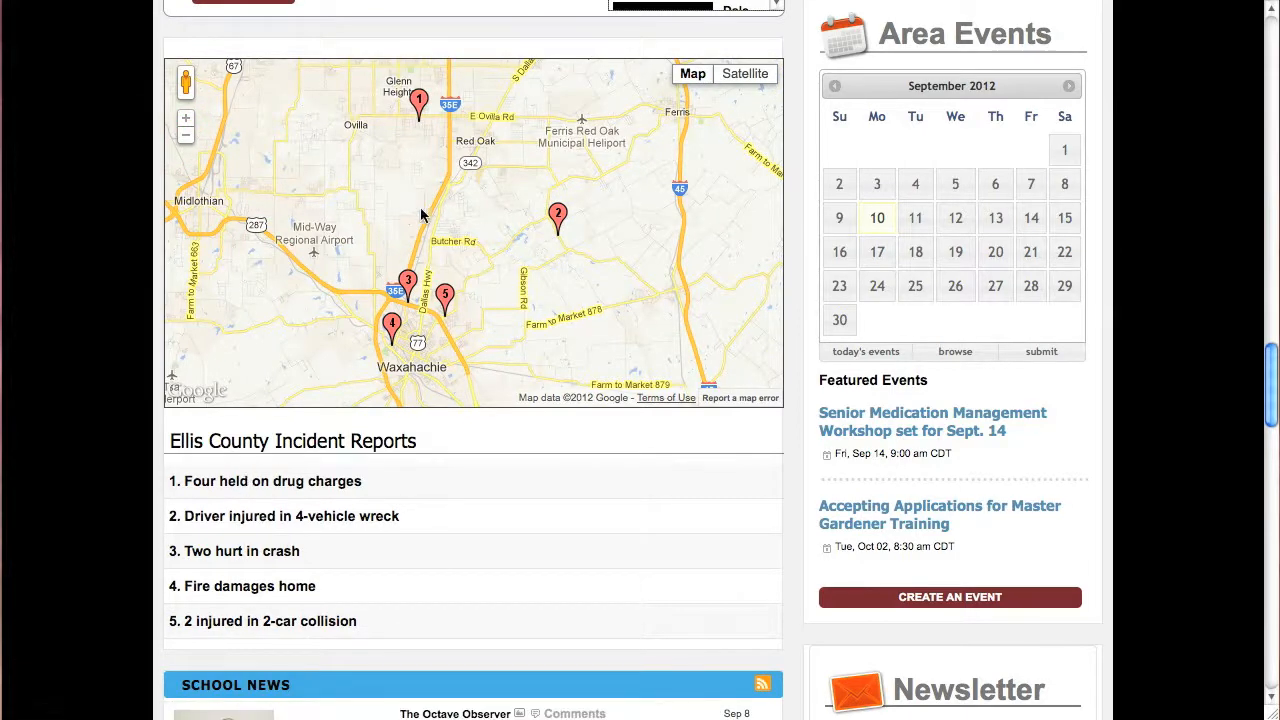
mouse_move(561, 219)
click(559, 218)
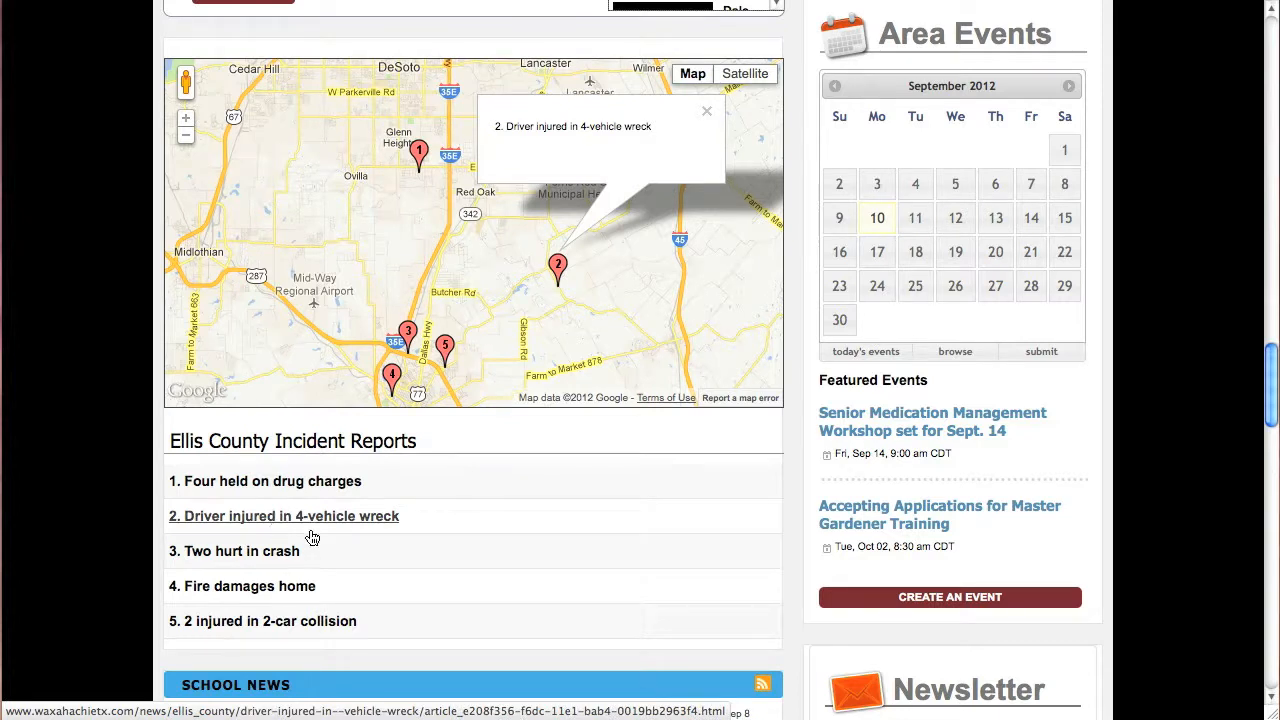
click(503, 437)
click(707, 117)
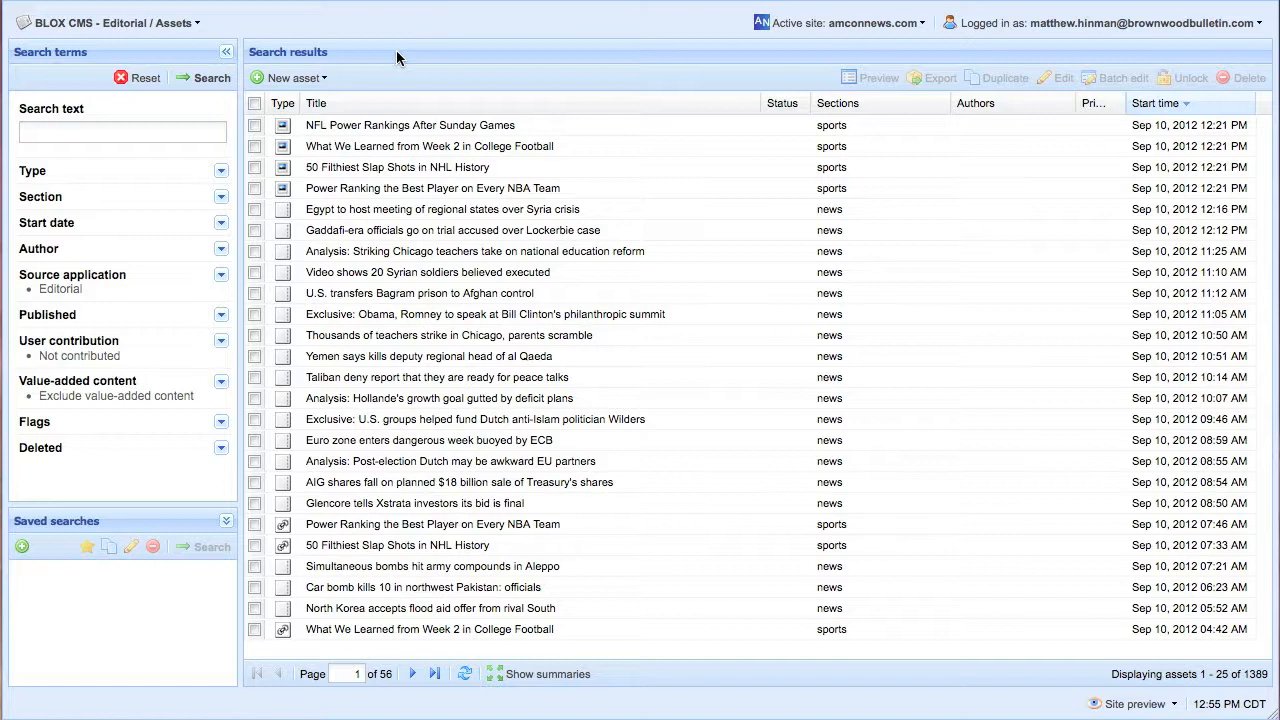
Open the management of the site's section tags and look through the existing sections.
click(95, 22)
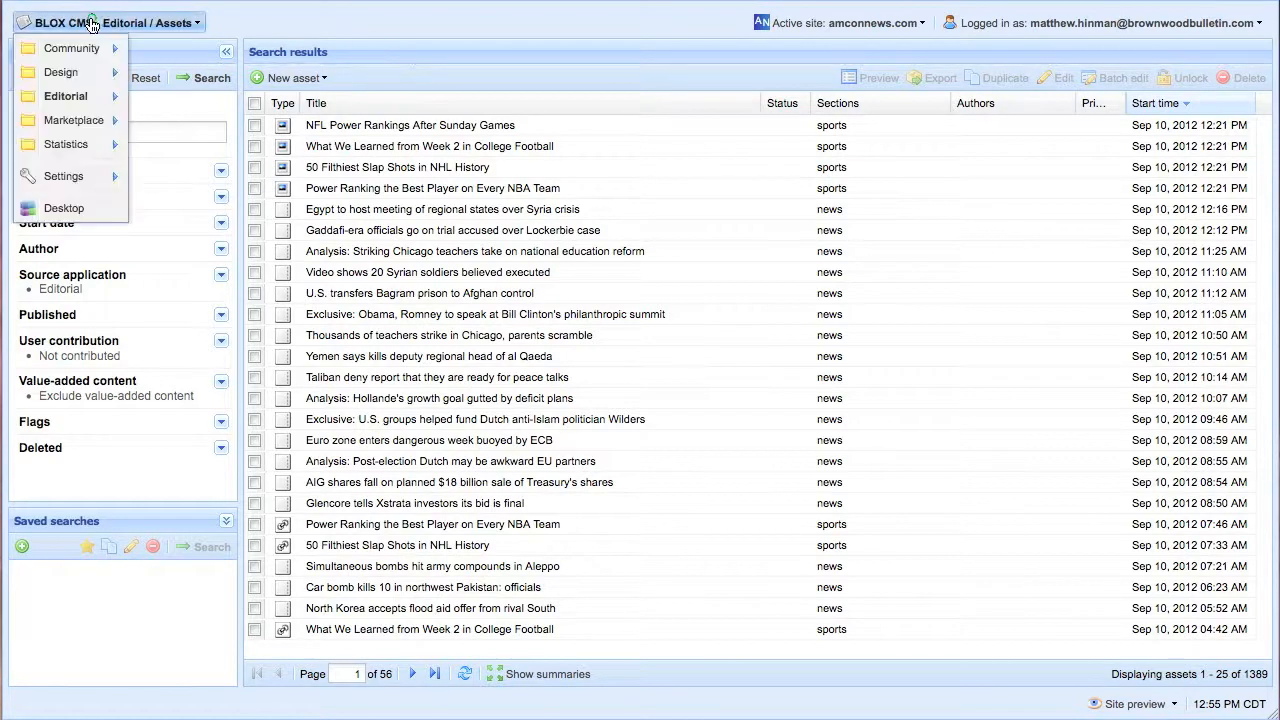
mouse_move(63, 180)
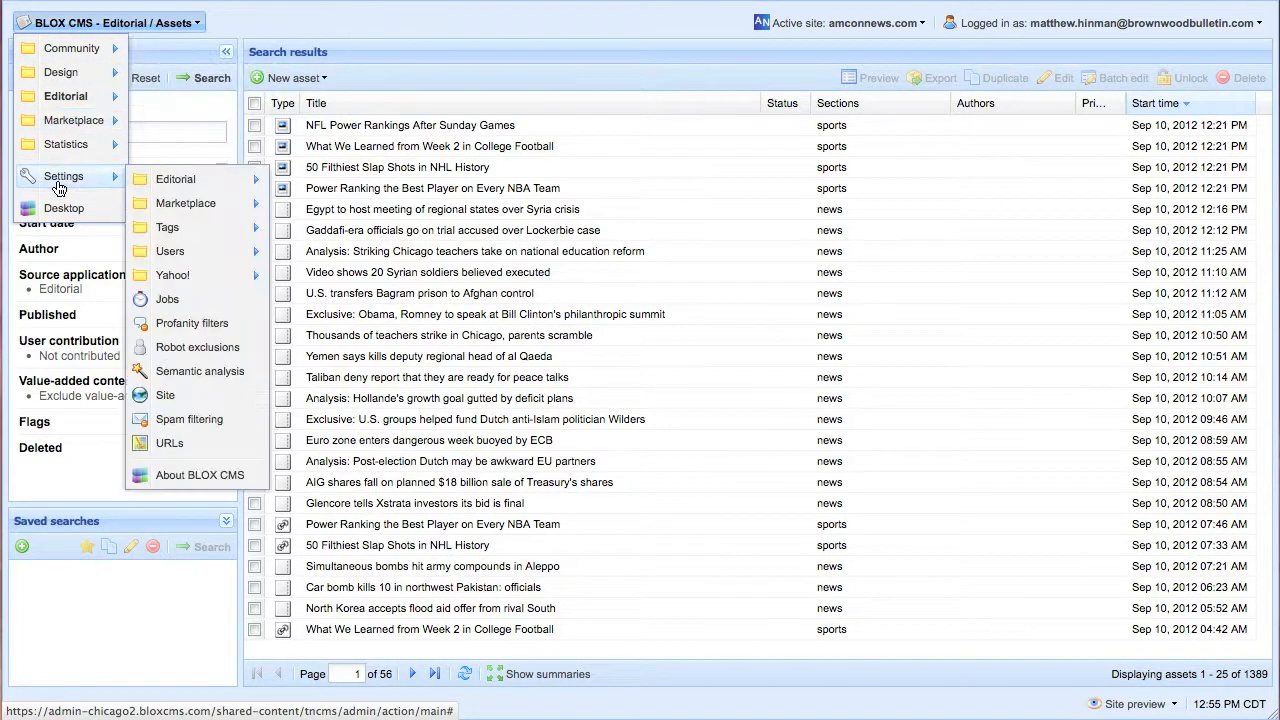
mouse_move(186, 229)
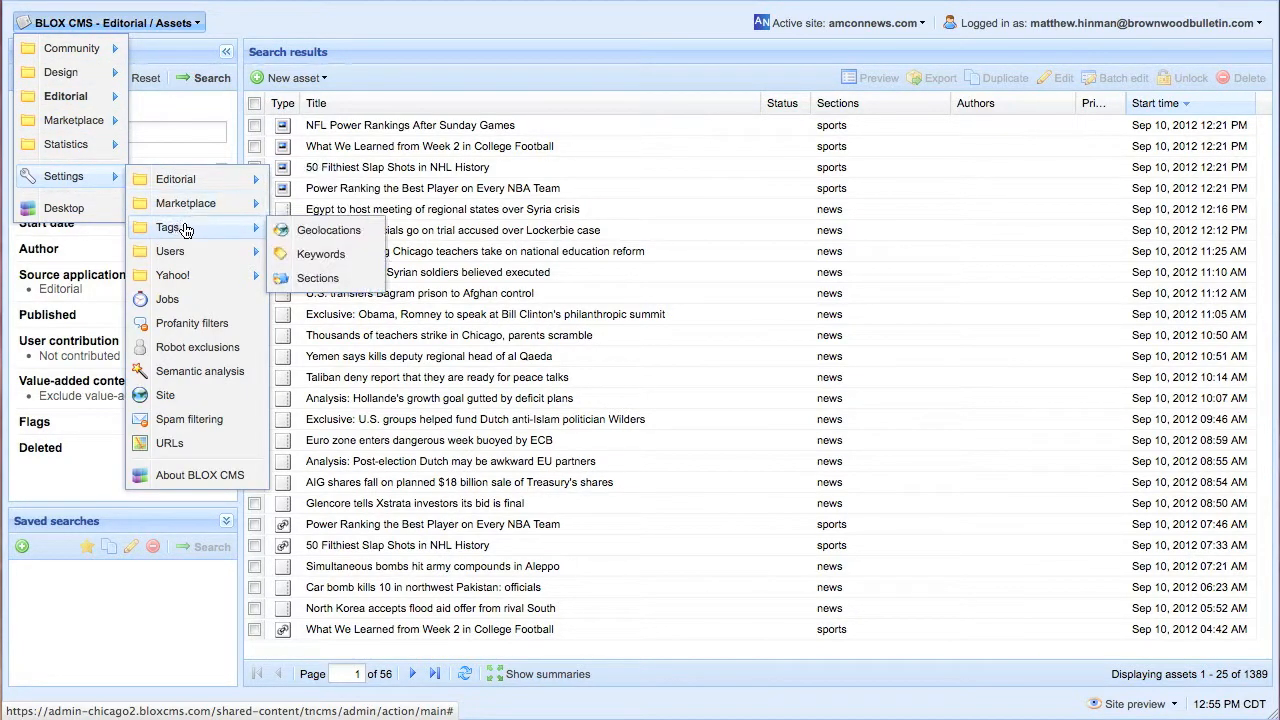
click(314, 279)
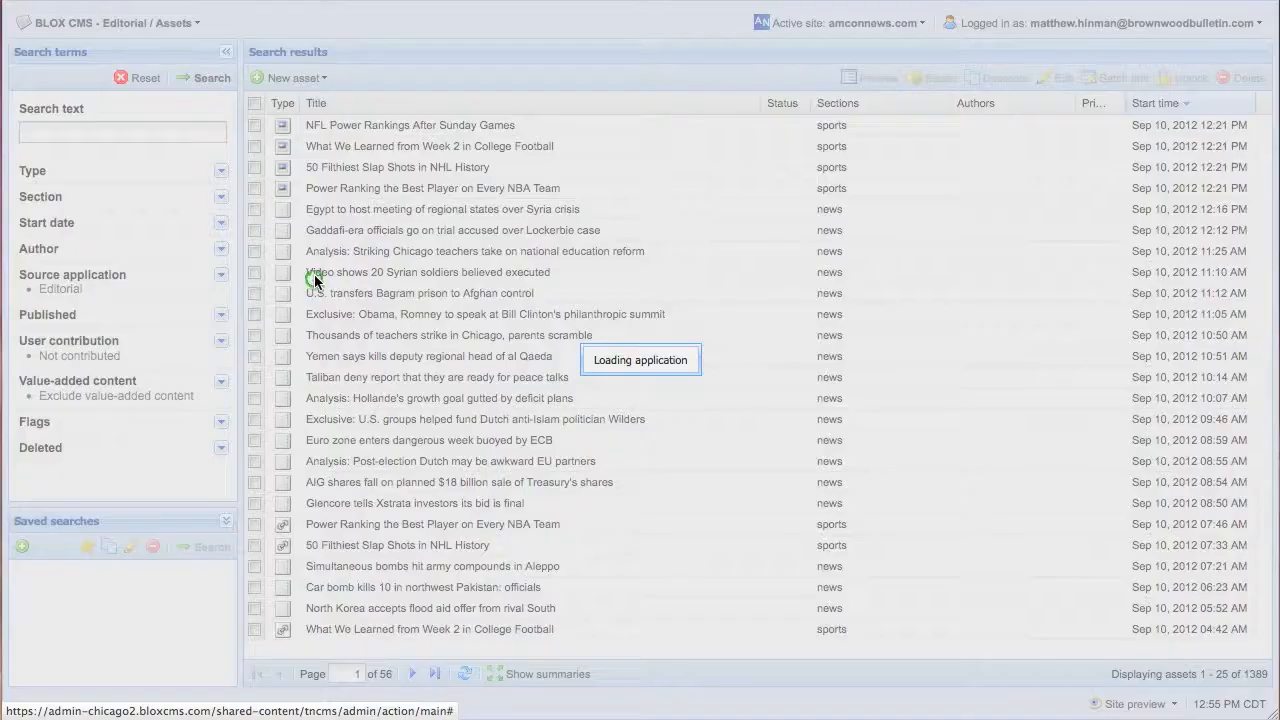
scroll(540, 280, down, 2)
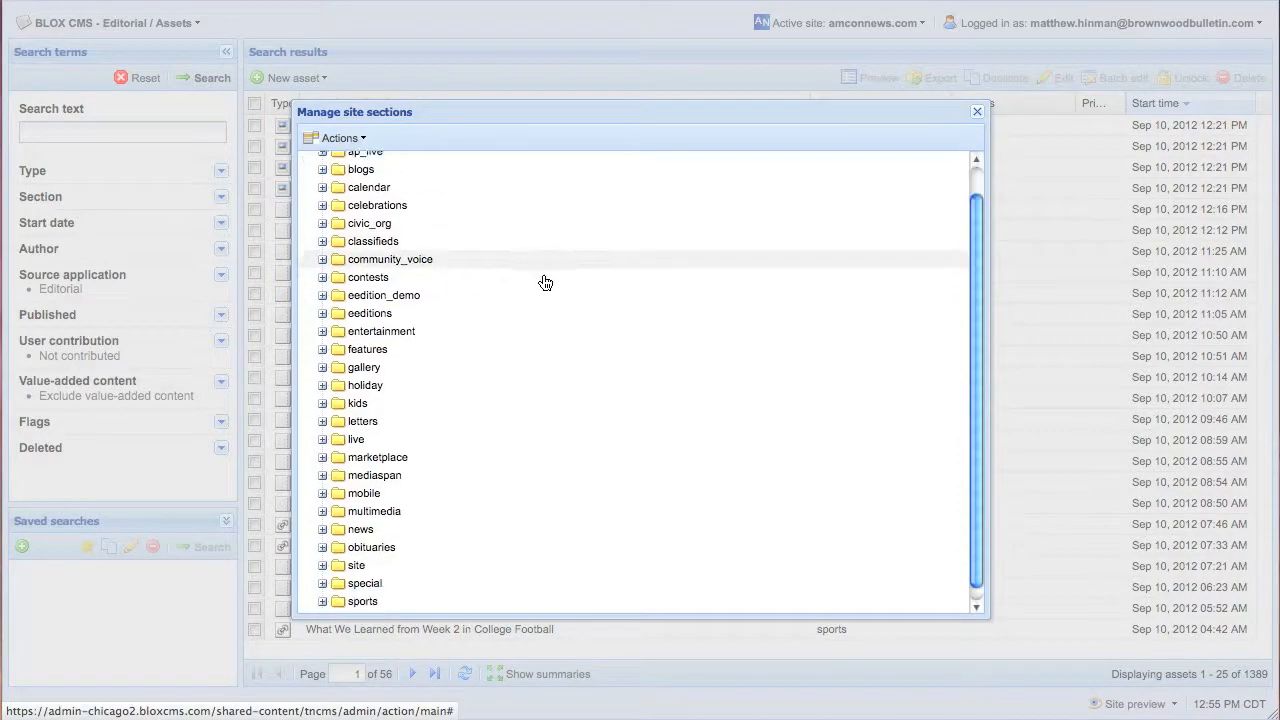
scroll(545, 283, up, 2)
scroll(546, 282, down, 2)
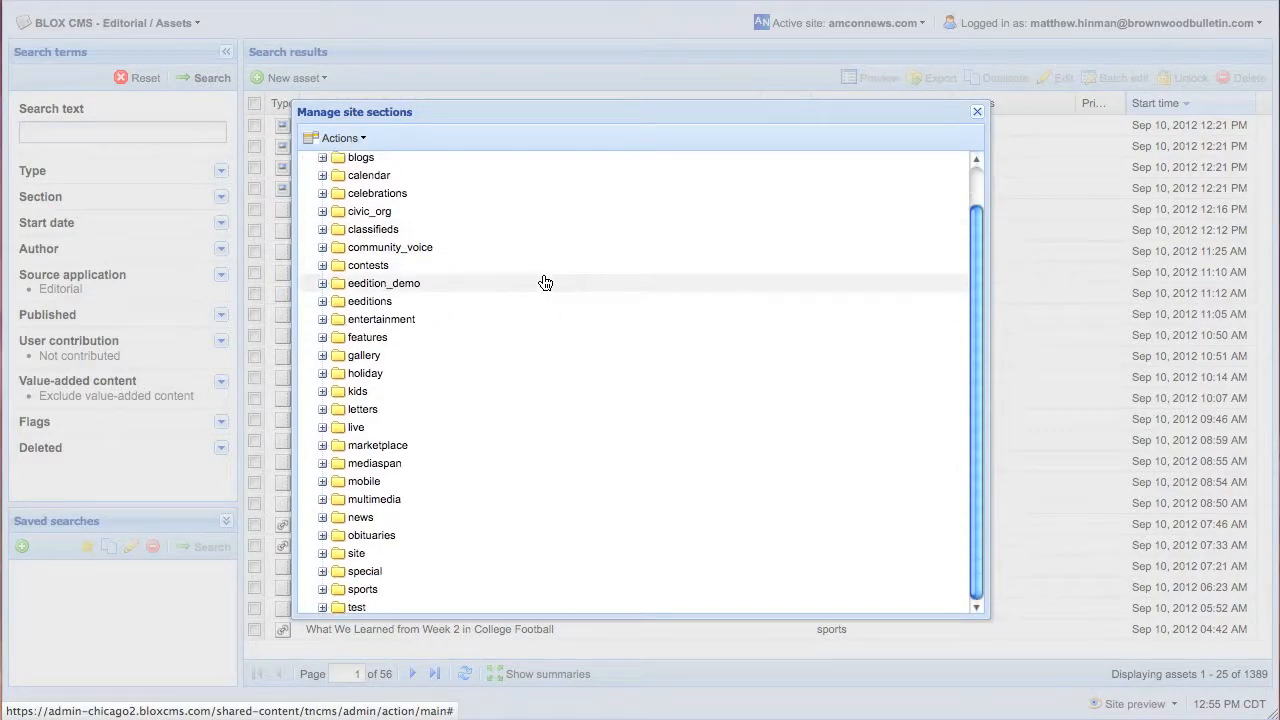
scroll(548, 280, up, 1)
scroll(548, 280, down, 1)
scroll(548, 280, up, 1)
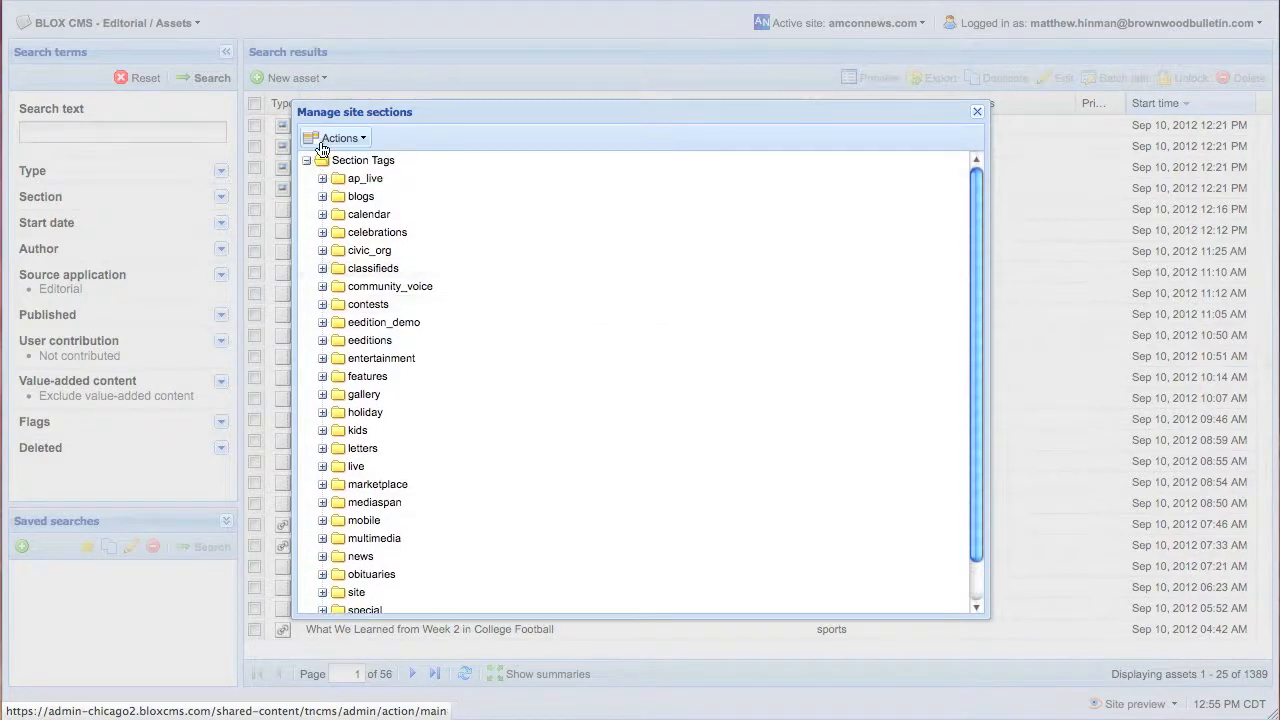
Create an active section named "police" with a URL directly under Section Tags, and close the section manager.
click(347, 160)
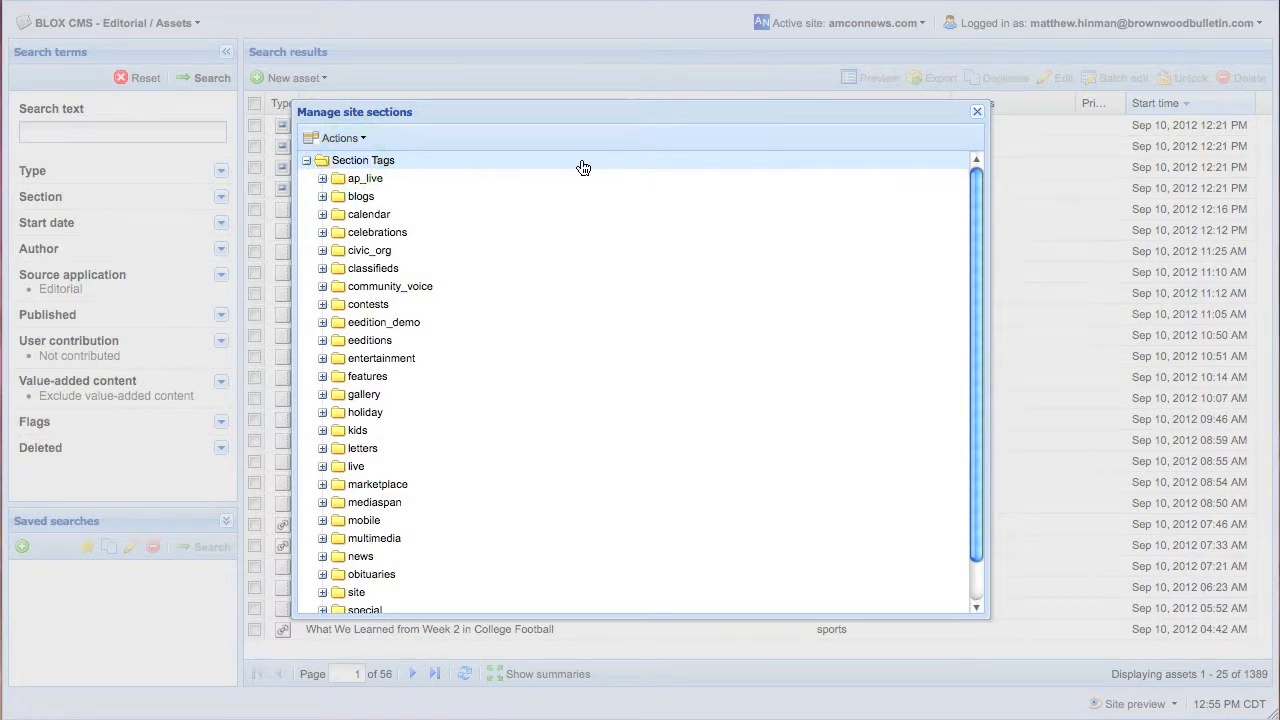
click(360, 140)
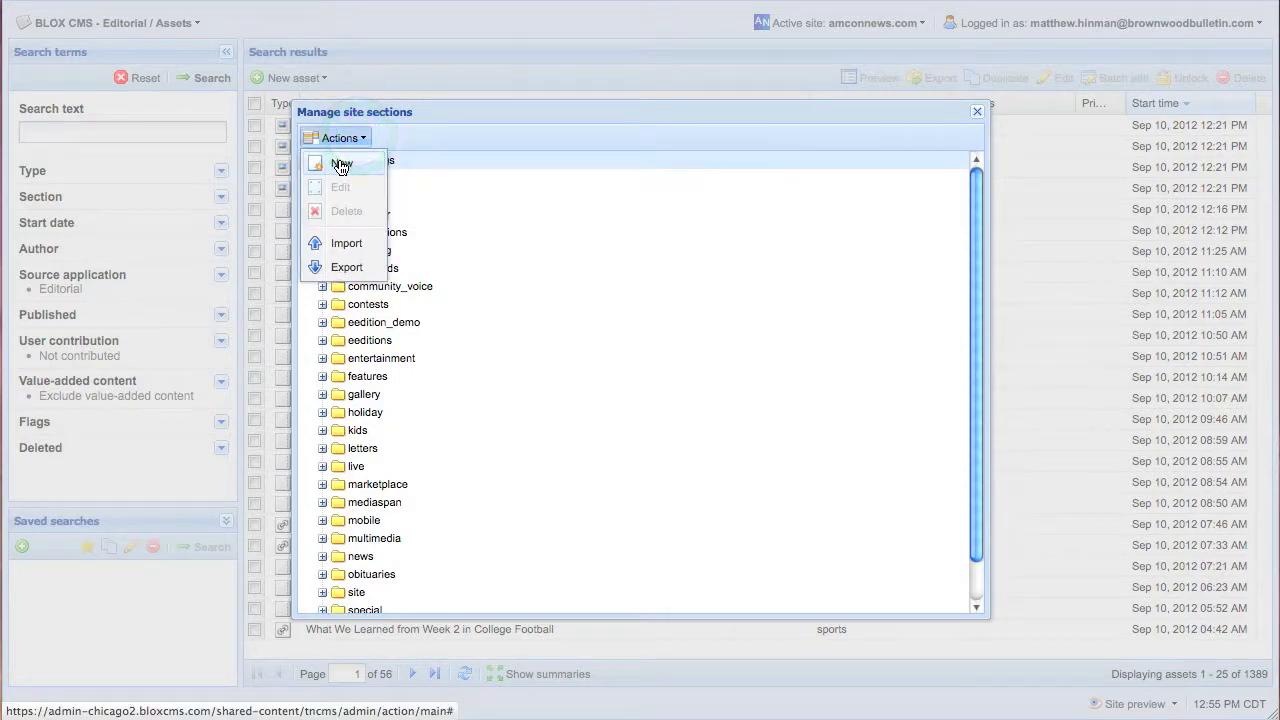
click(341, 164)
click(595, 323)
text(police)
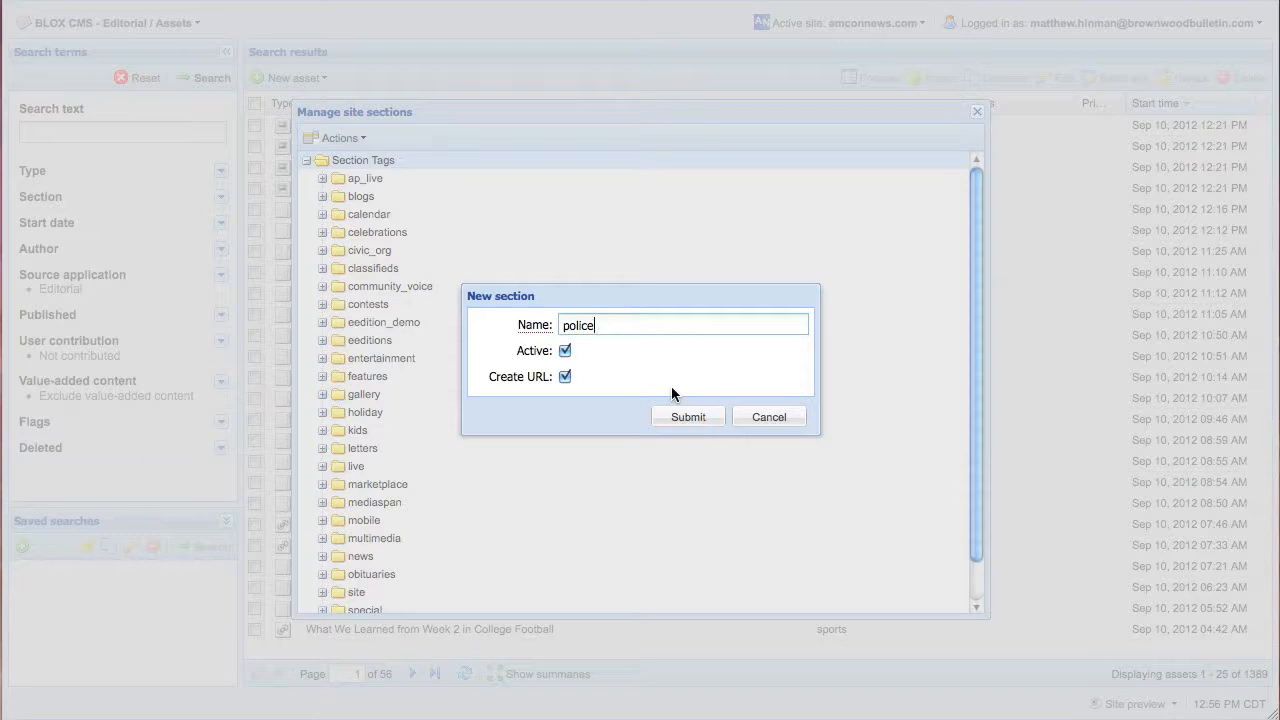
click(686, 418)
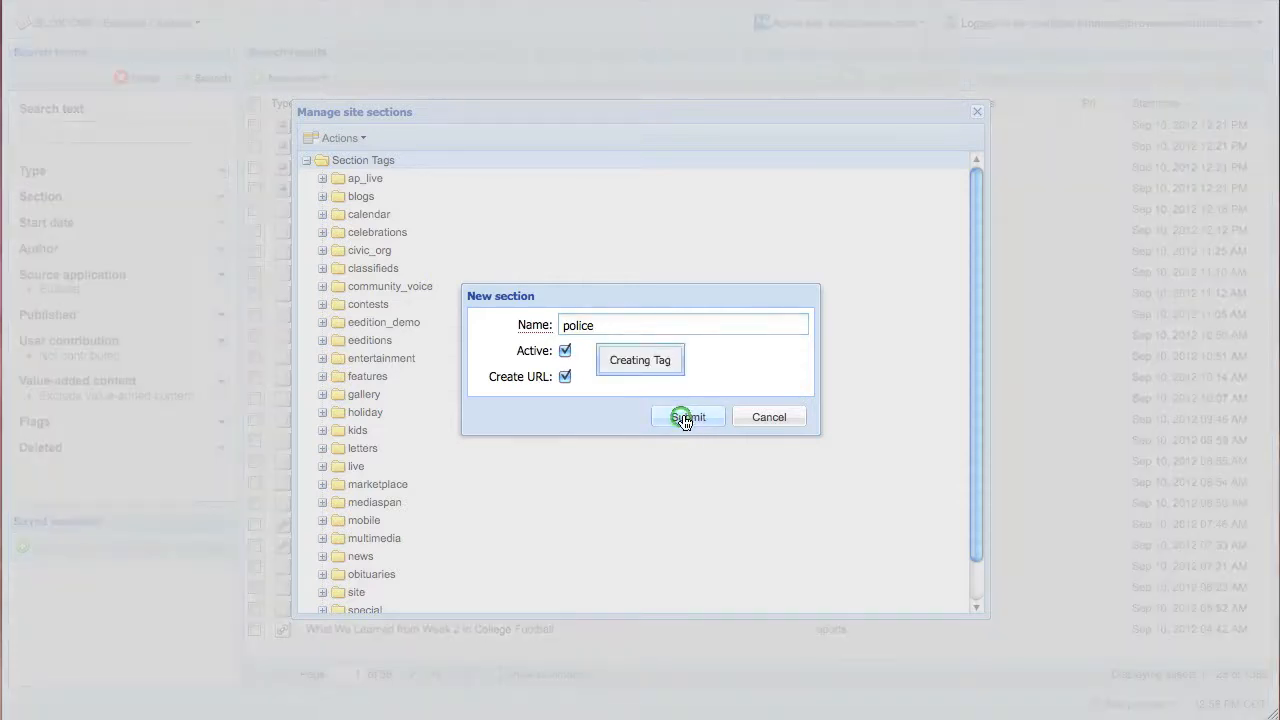
scroll(643, 423, down, 2)
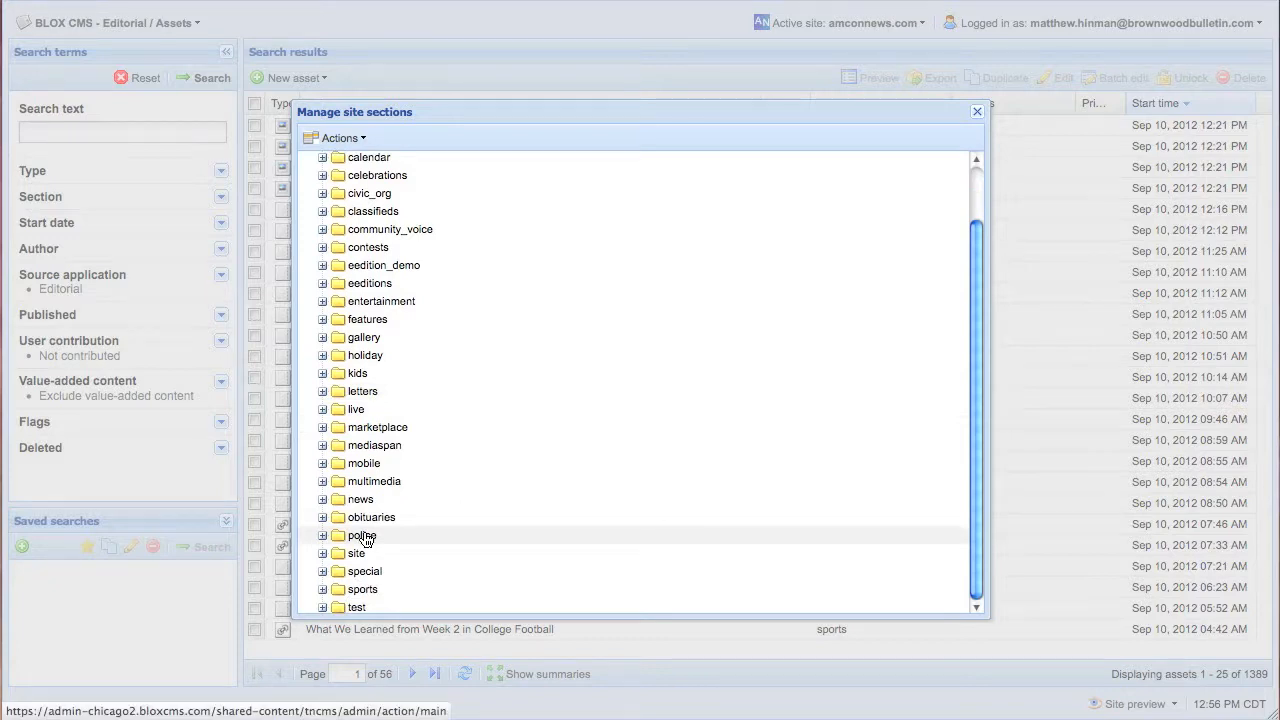
scroll(540, 455, up, 2)
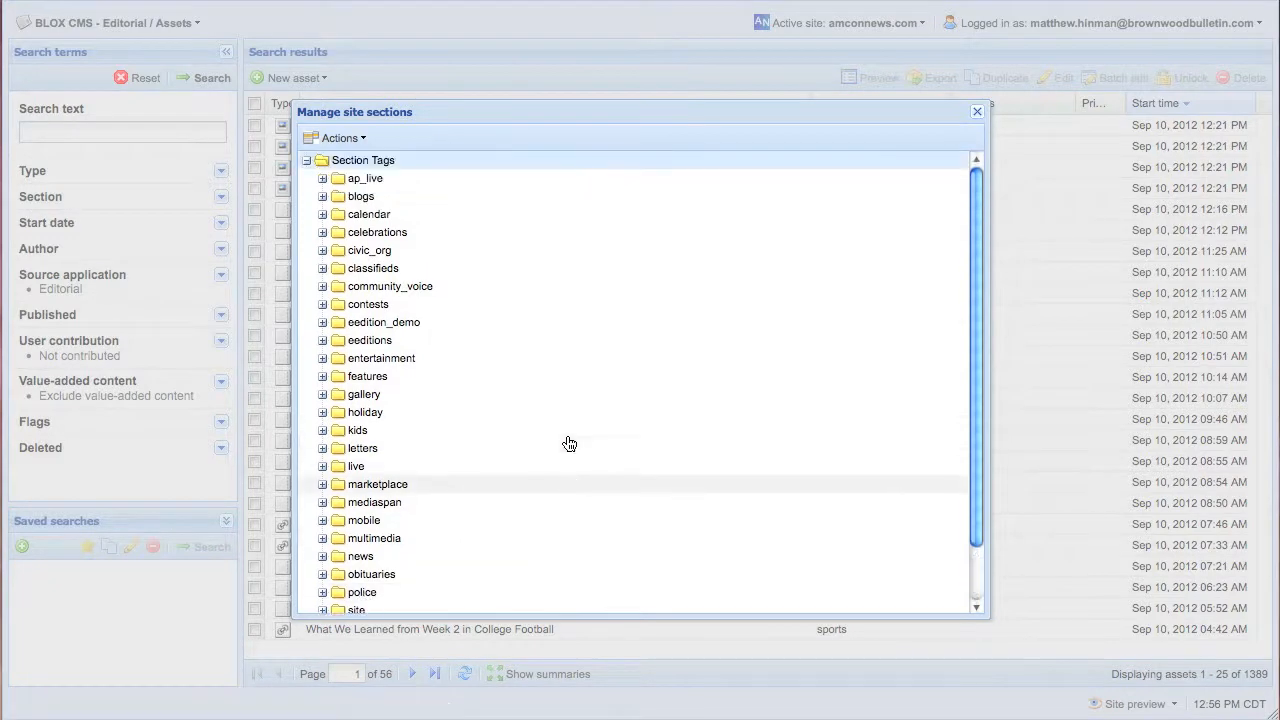
click(976, 113)
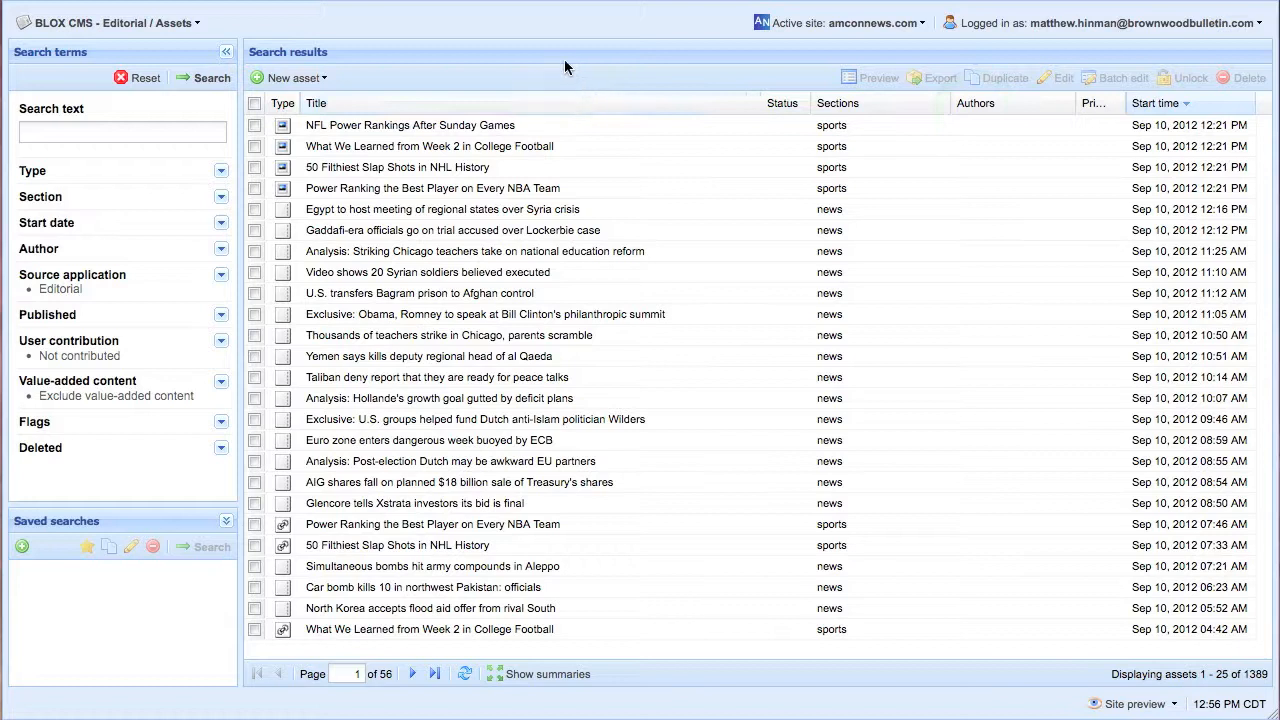
Start a new article titled "Robbery at local 7-11" and fill its body copy with repeated "Blah blah blah." text.
click(302, 78)
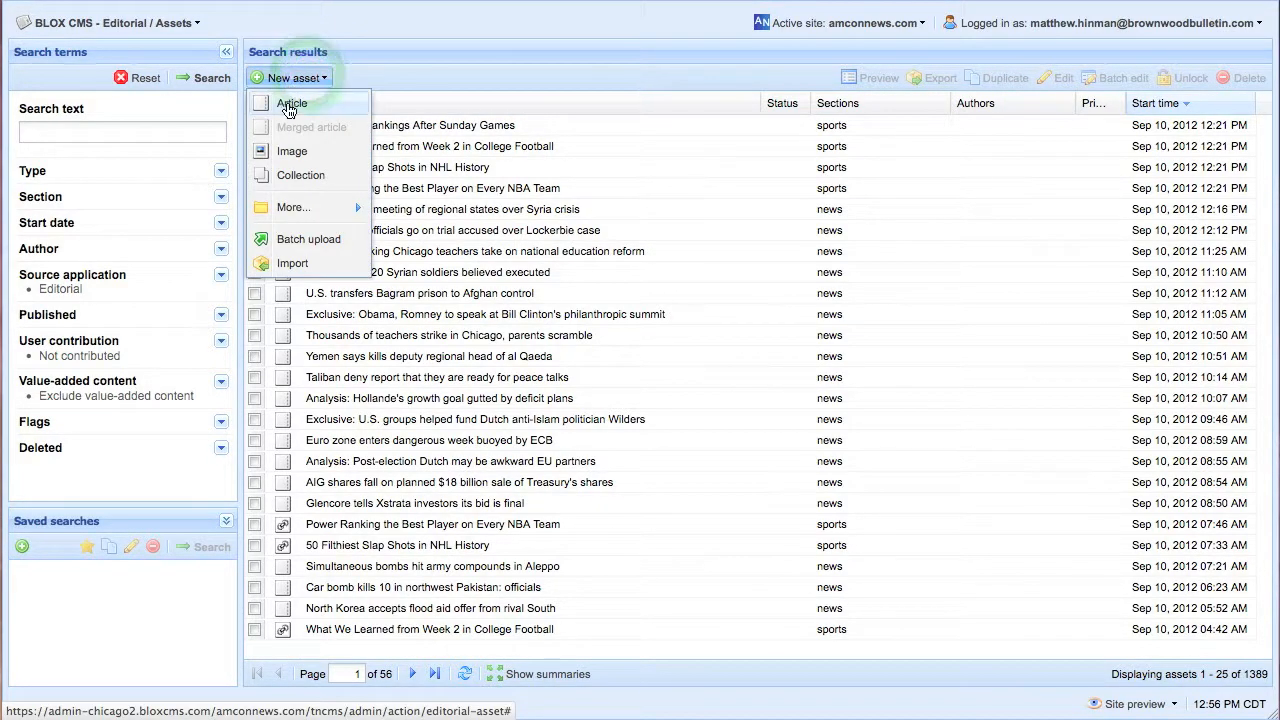
click(285, 106)
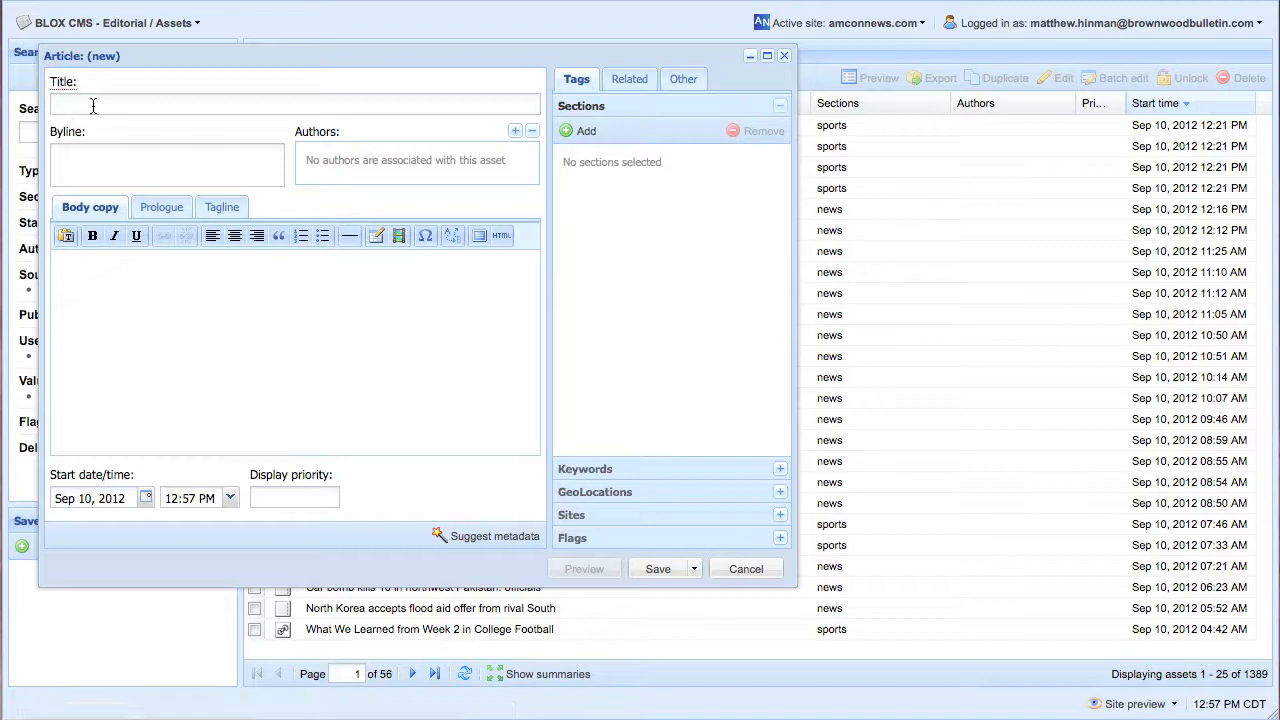
click(93, 106)
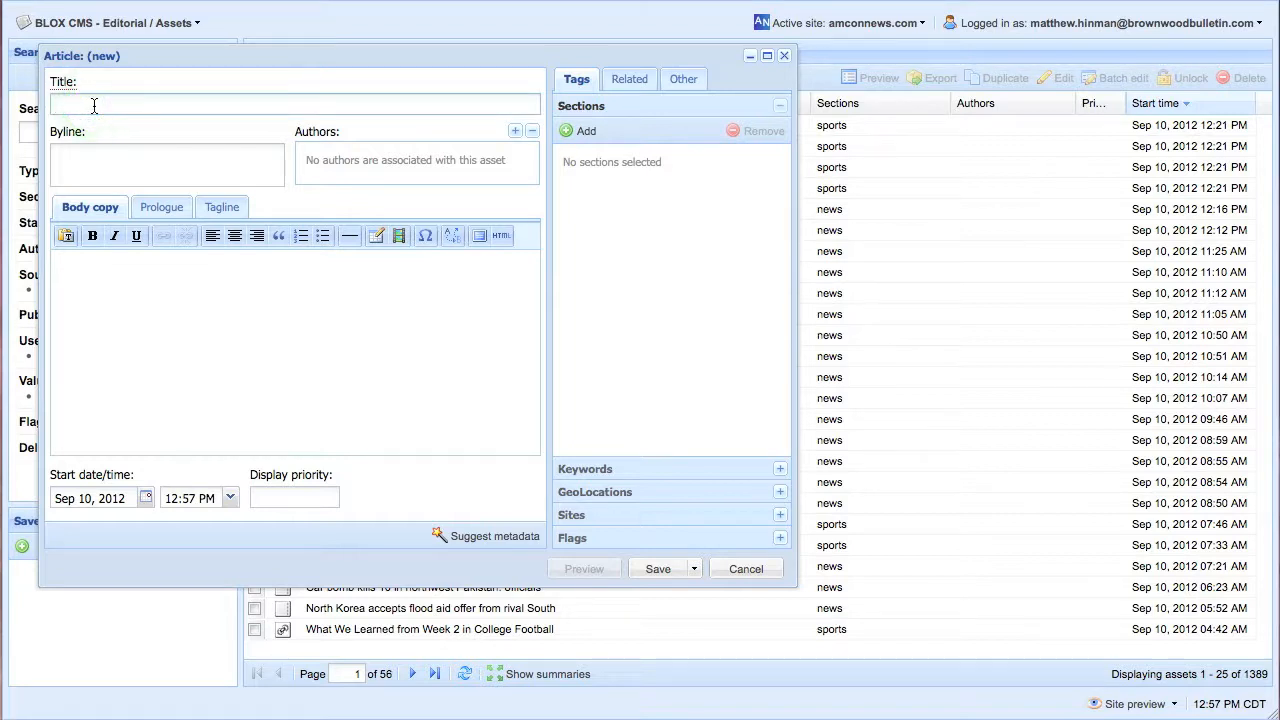
text(Robbery at local 7-11)
click(136, 304)
text(Blah blah blah.  Blah blah blah.  Blah blah blah.  Blah blah blah.  Blah blah blah.  Blah blah blah.  Blah blah blah.  Blah blah blah.  Blah blah blah.  Blah blah blah.)
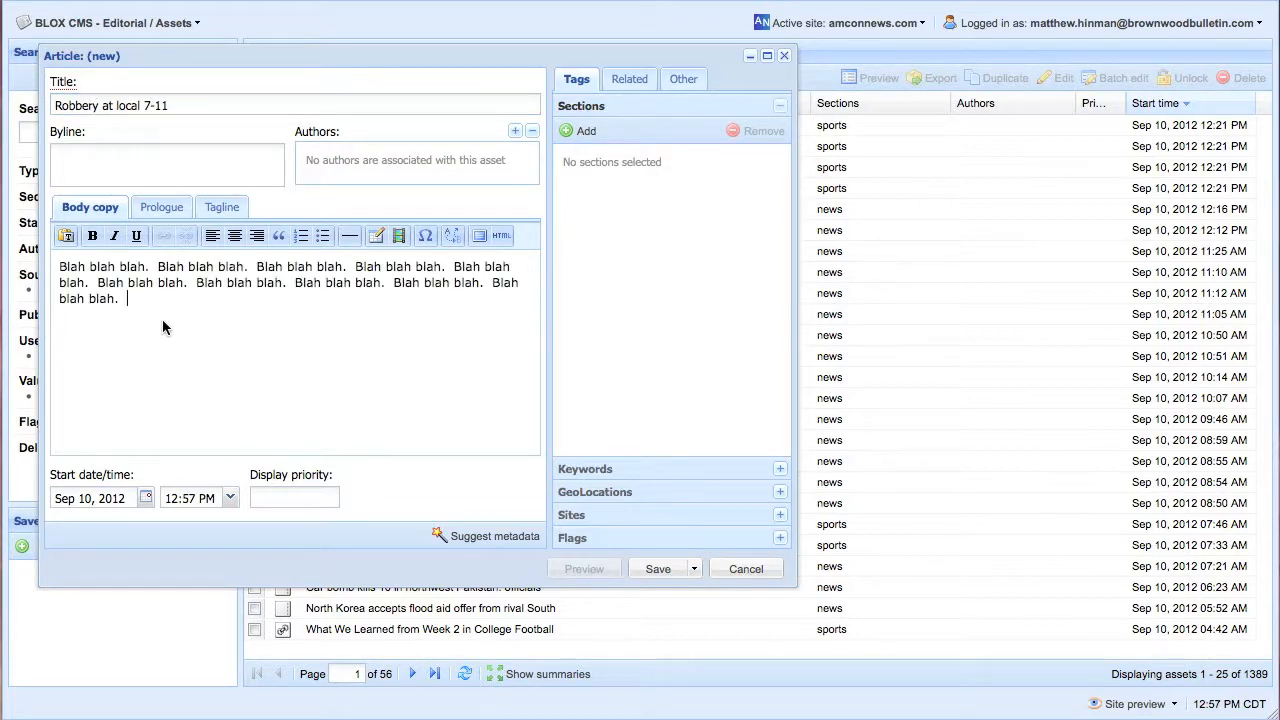
Assign the new article to the police section.
click(578, 135)
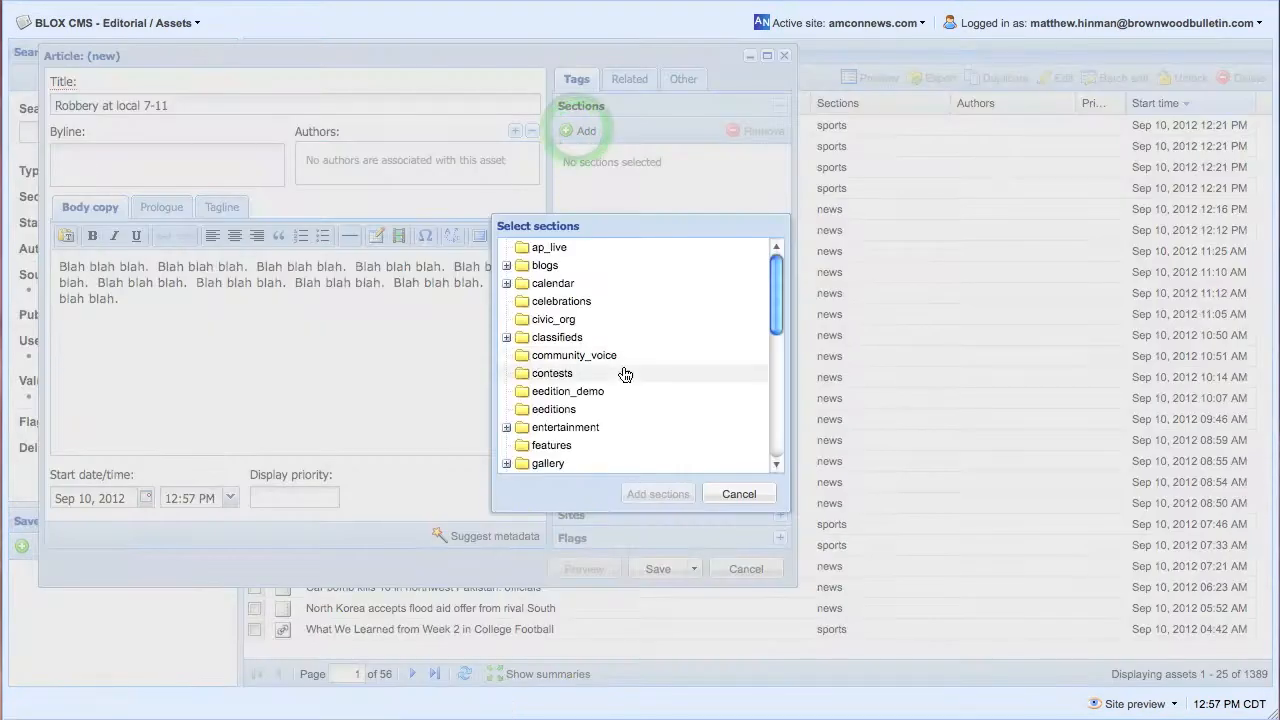
scroll(624, 372, down, 3)
scroll(624, 375, down, 2)
click(550, 392)
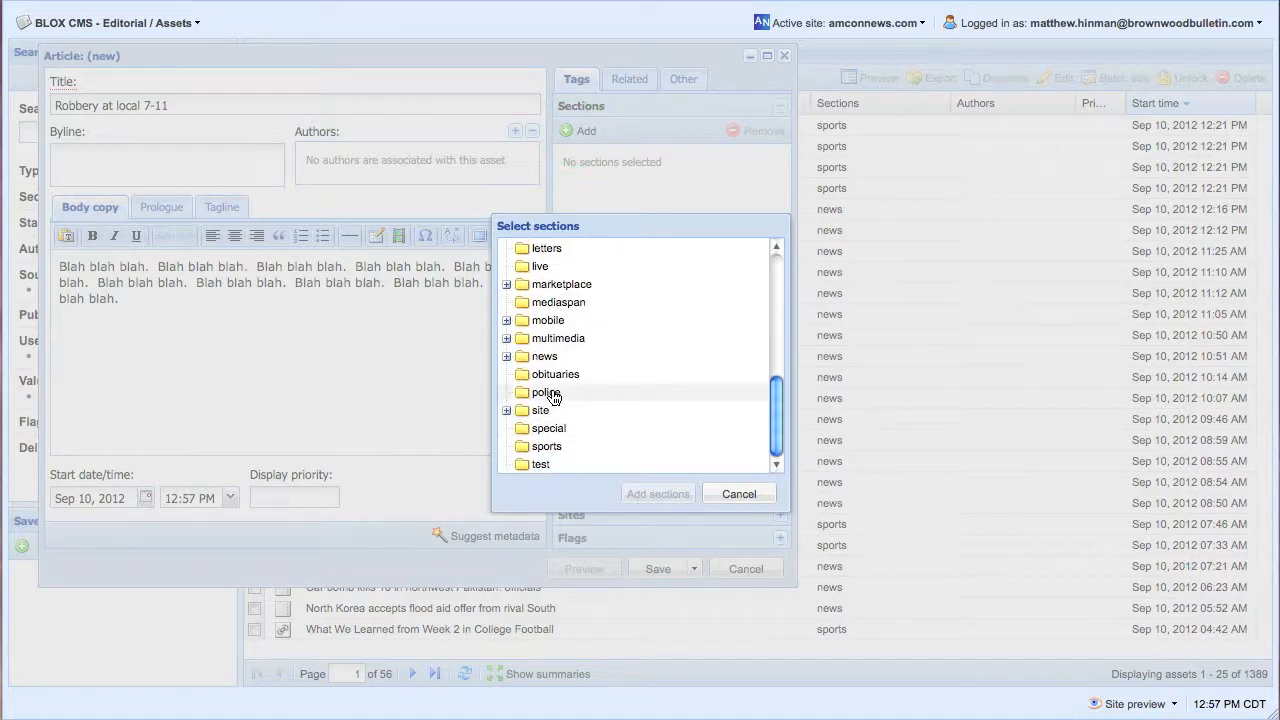
click(658, 494)
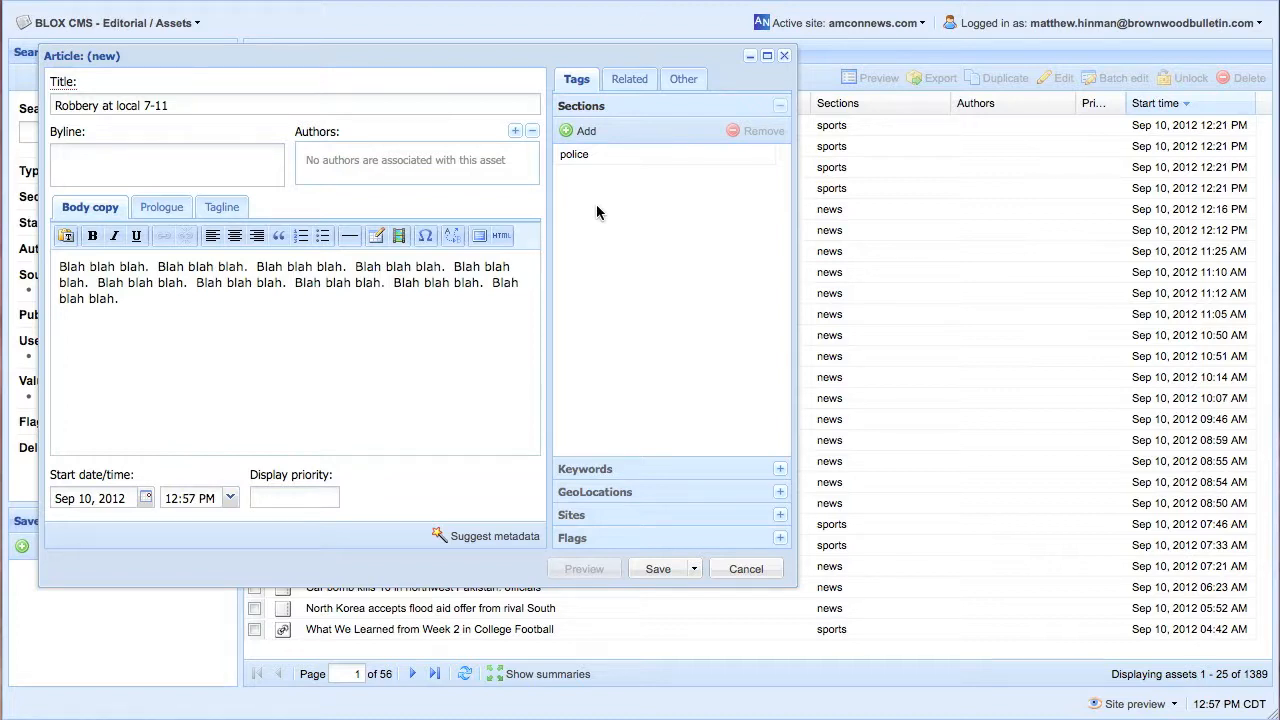
Add news as a second section of the article.
click(582, 131)
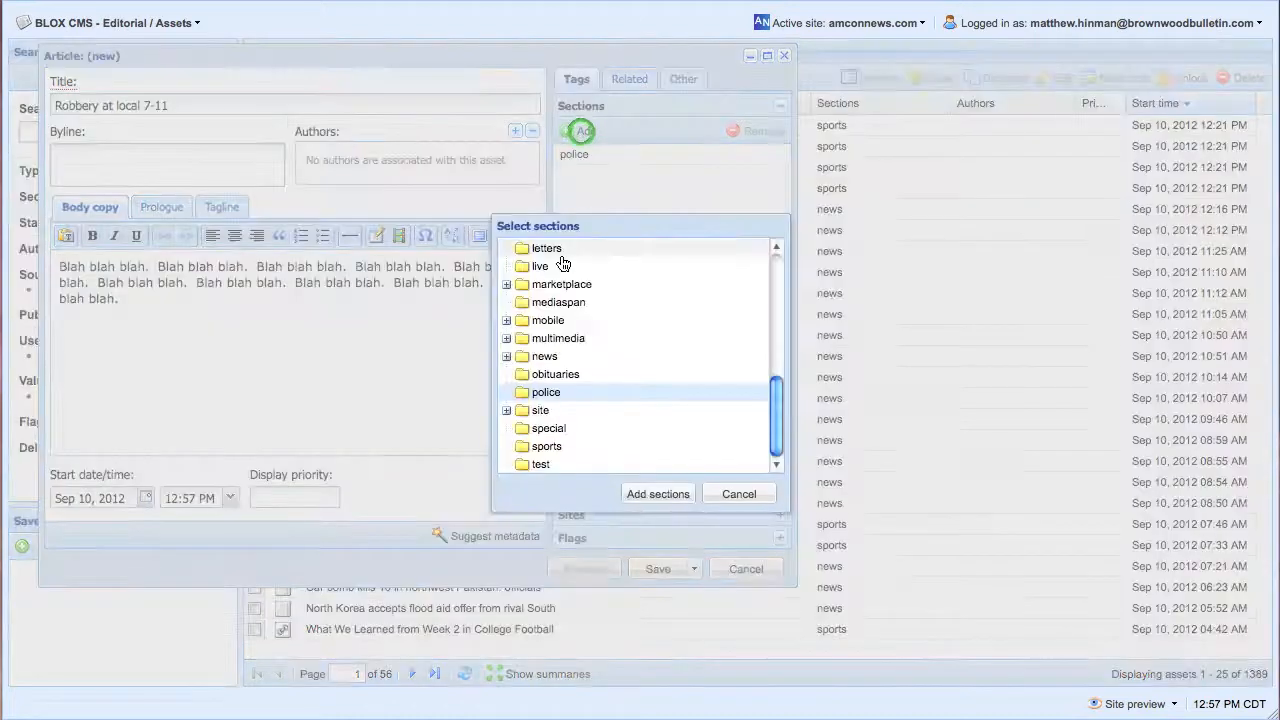
scroll(566, 371, up, 3)
scroll(566, 371, down, 3)
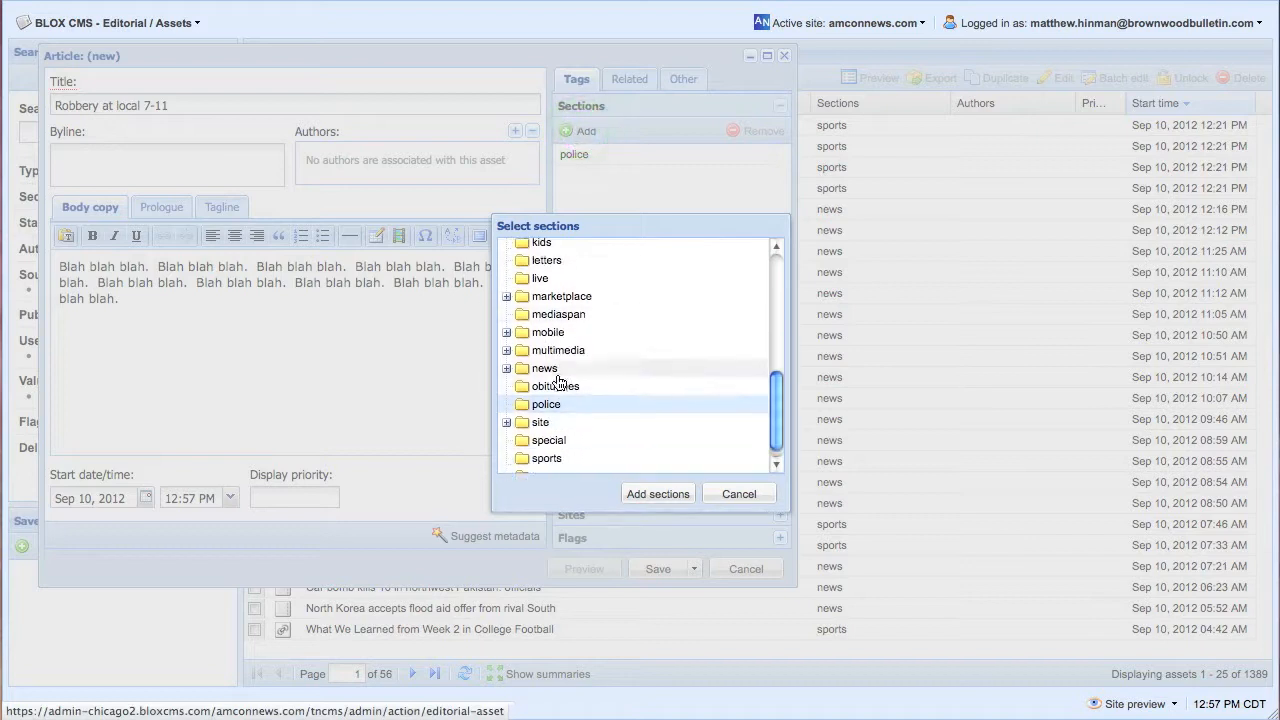
click(506, 369)
click(545, 368)
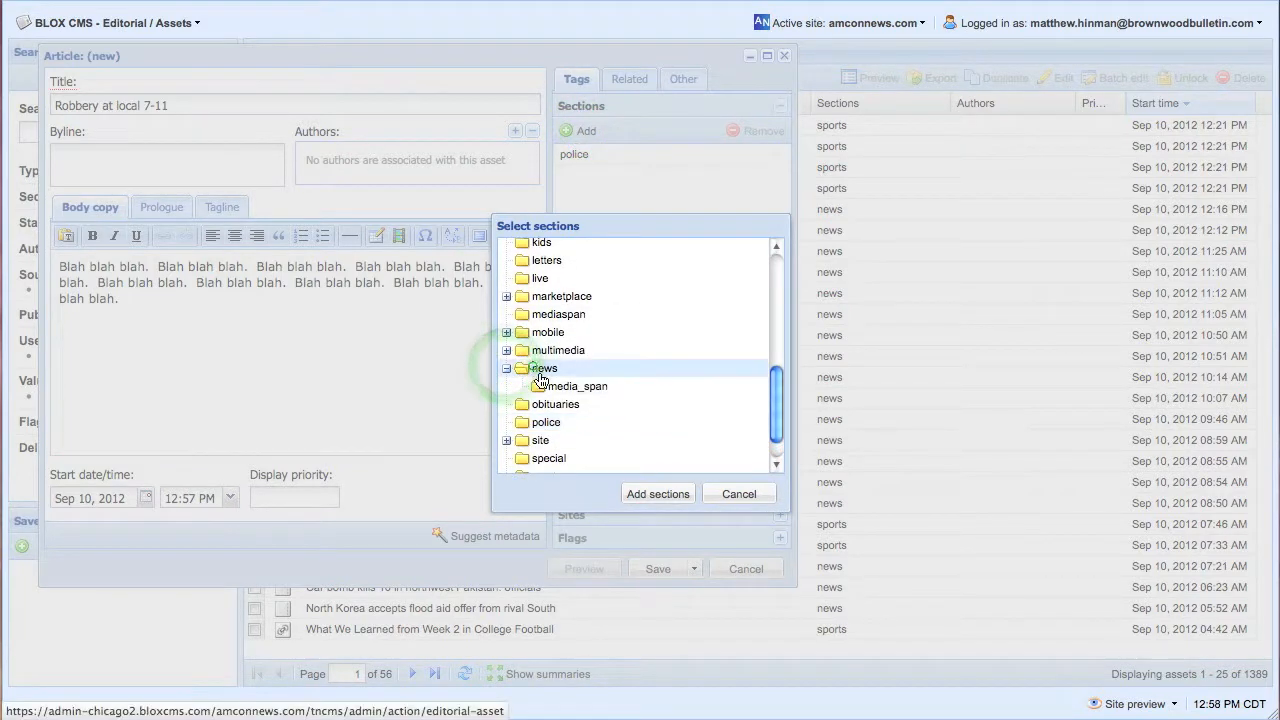
click(658, 494)
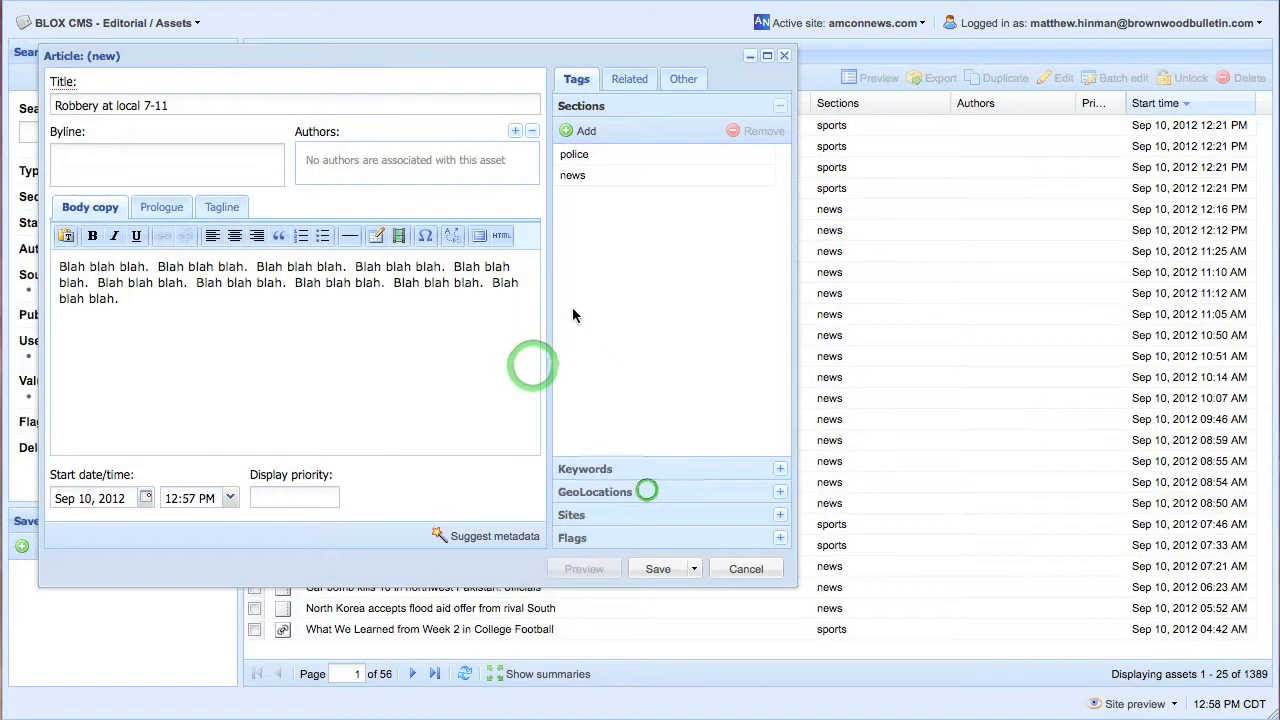
Remove the news section from the article's sections.
click(594, 177)
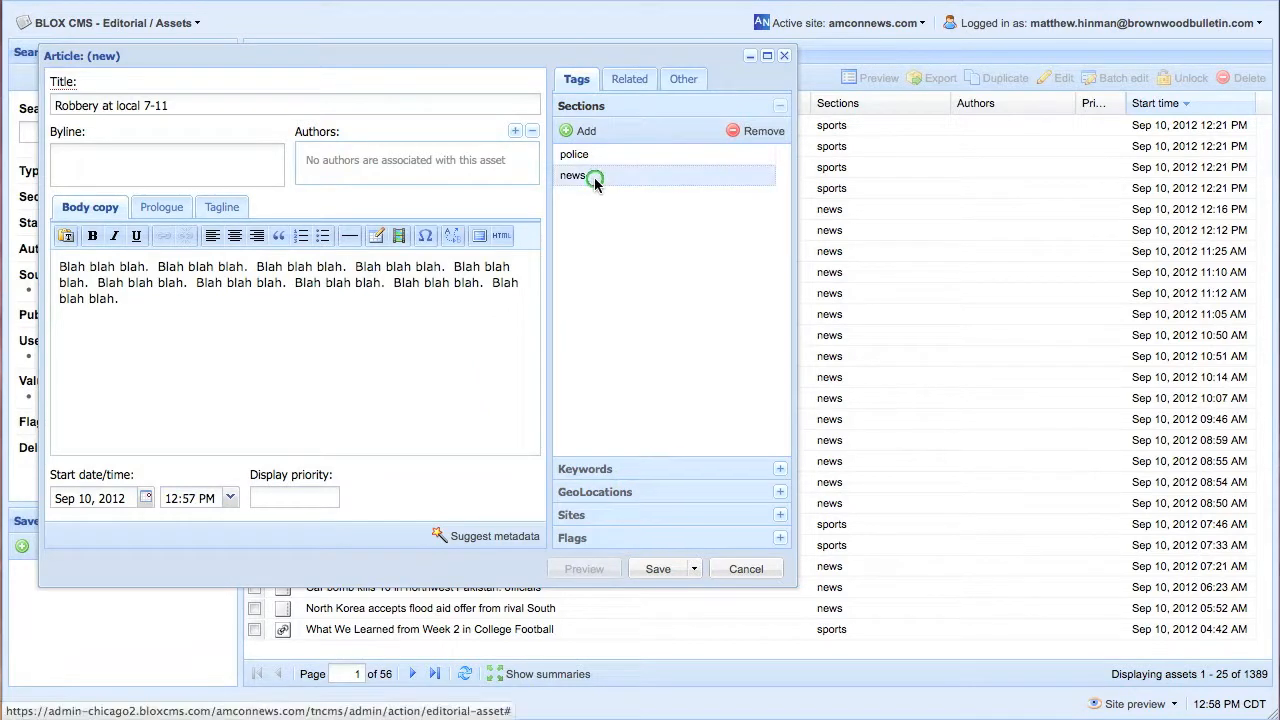
click(594, 156)
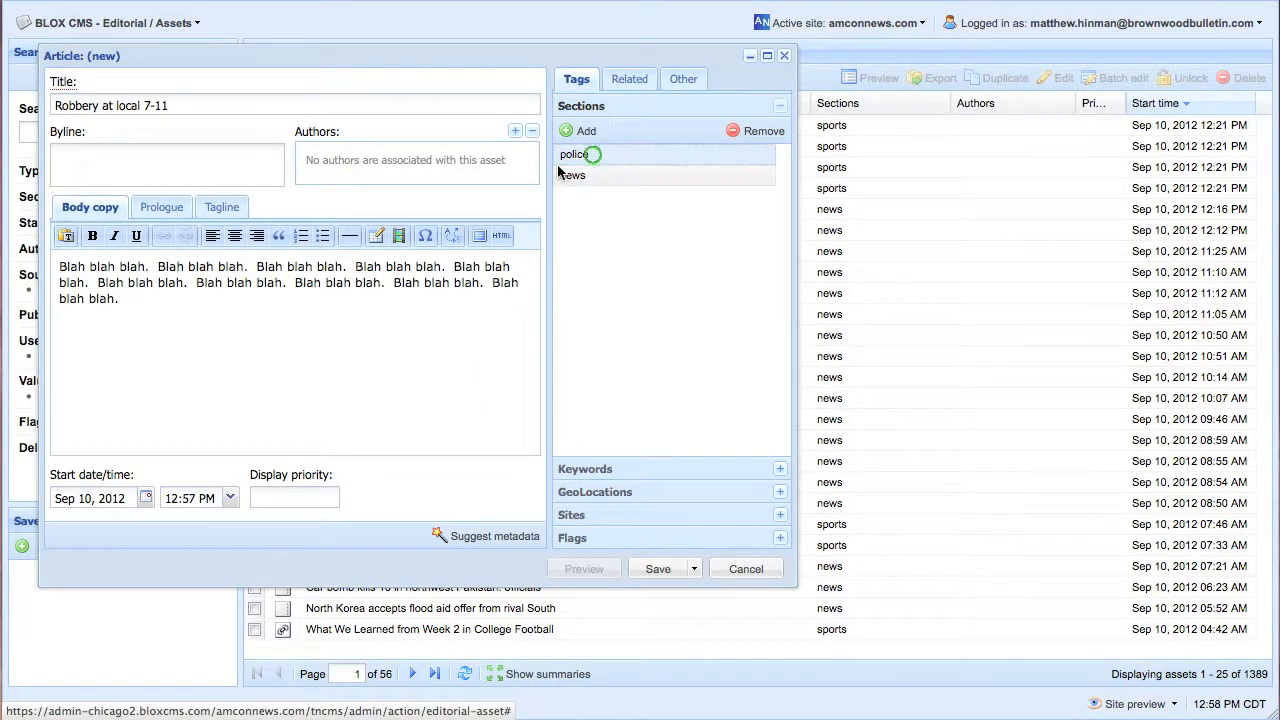
click(643, 170)
click(748, 132)
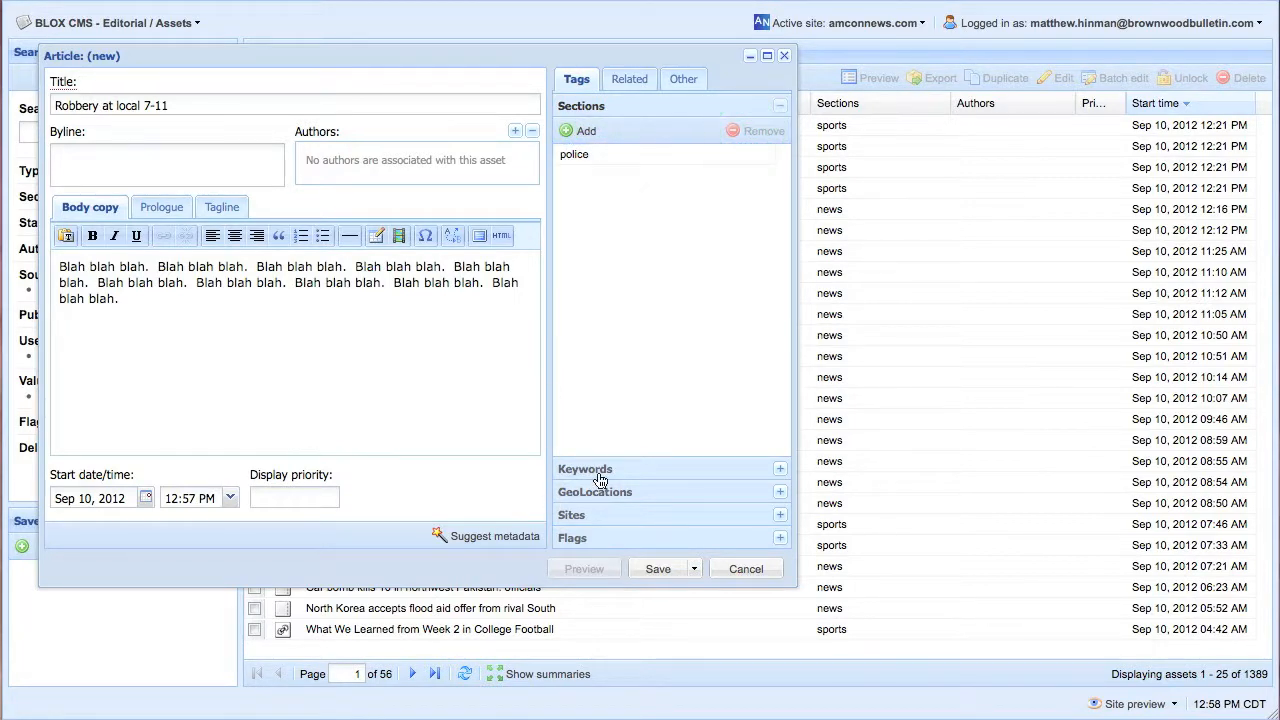
Fill in the article's location properties with the street address, city, state and ZIP code.
click(688, 80)
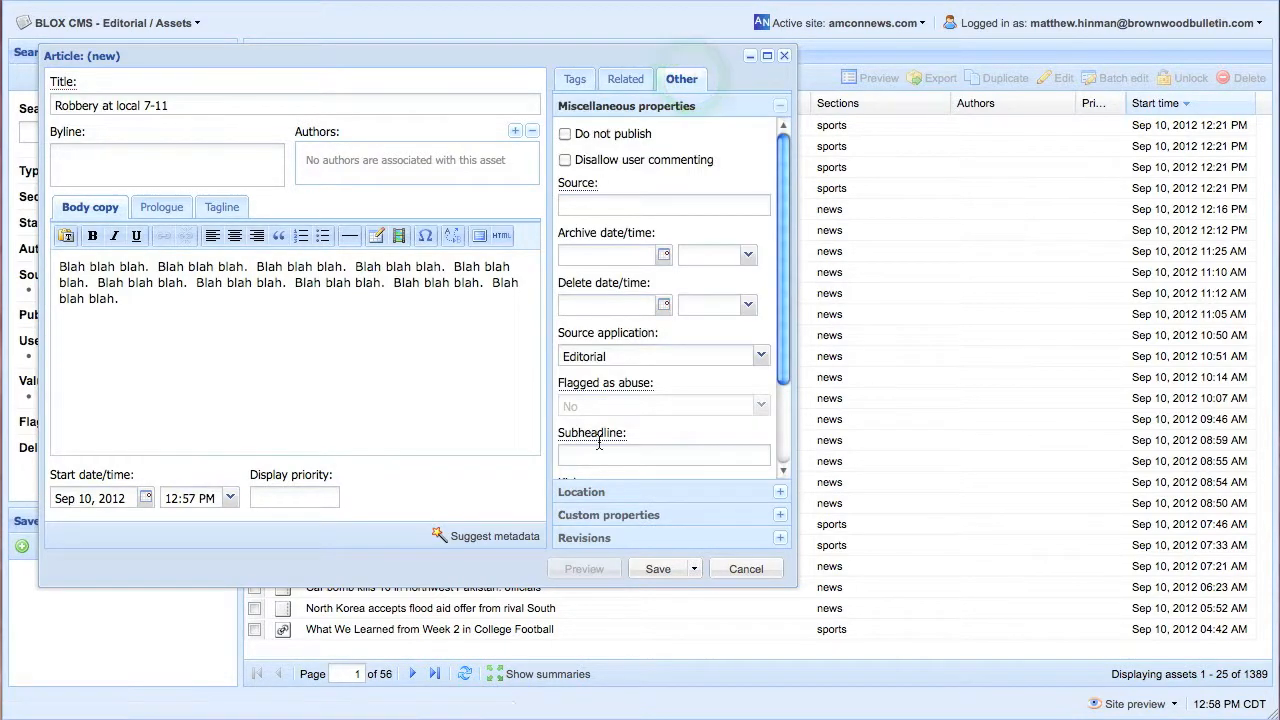
click(581, 493)
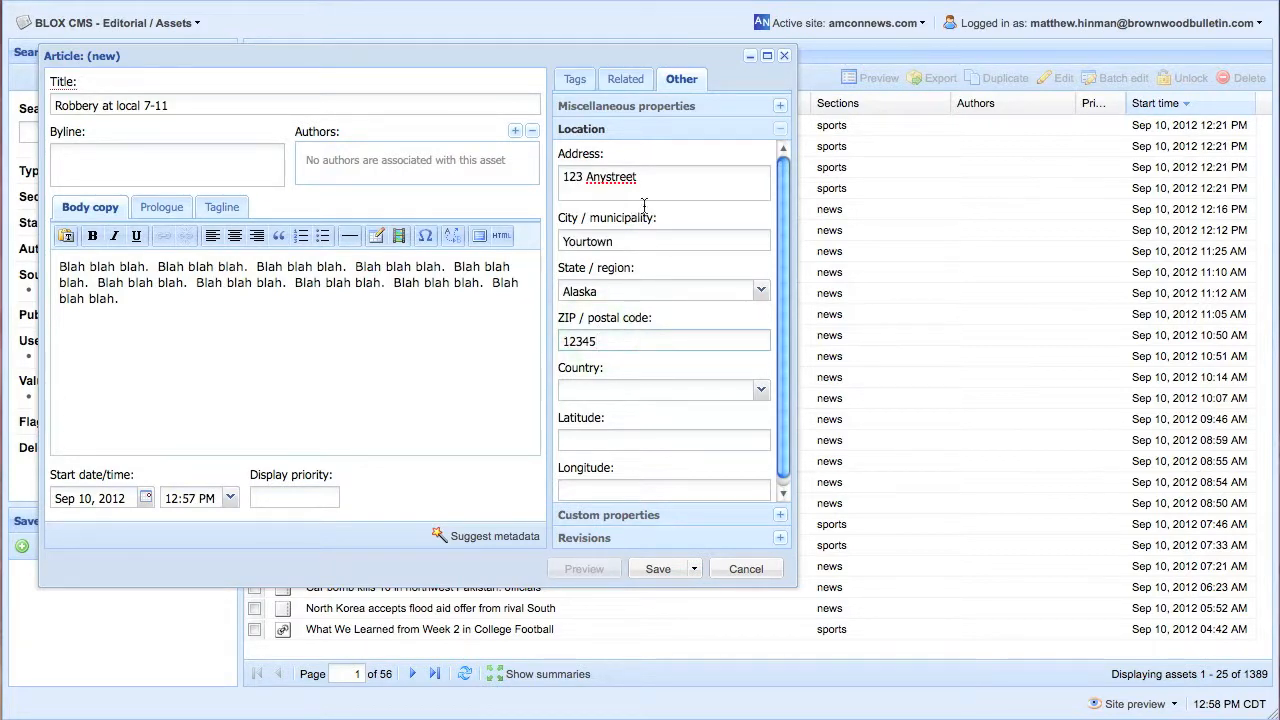
Add the keyword "mappable" to the robbery article's keywords.
click(662, 179)
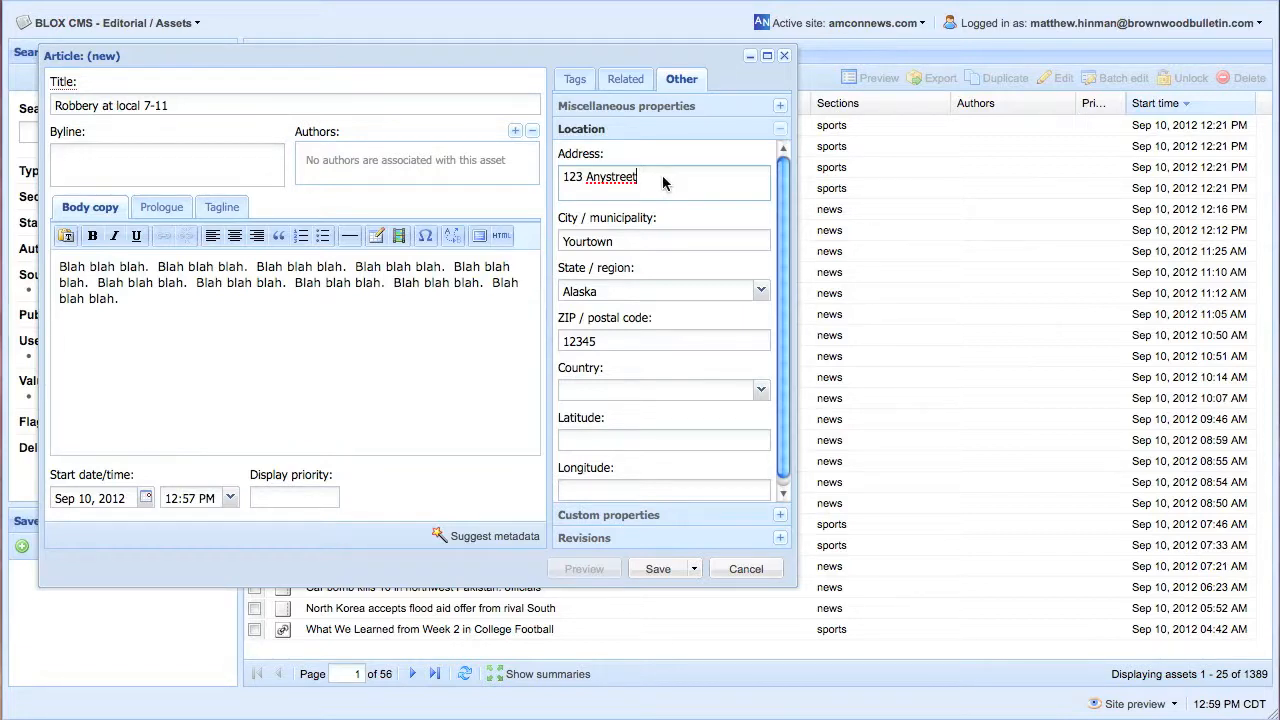
click(576, 79)
click(600, 469)
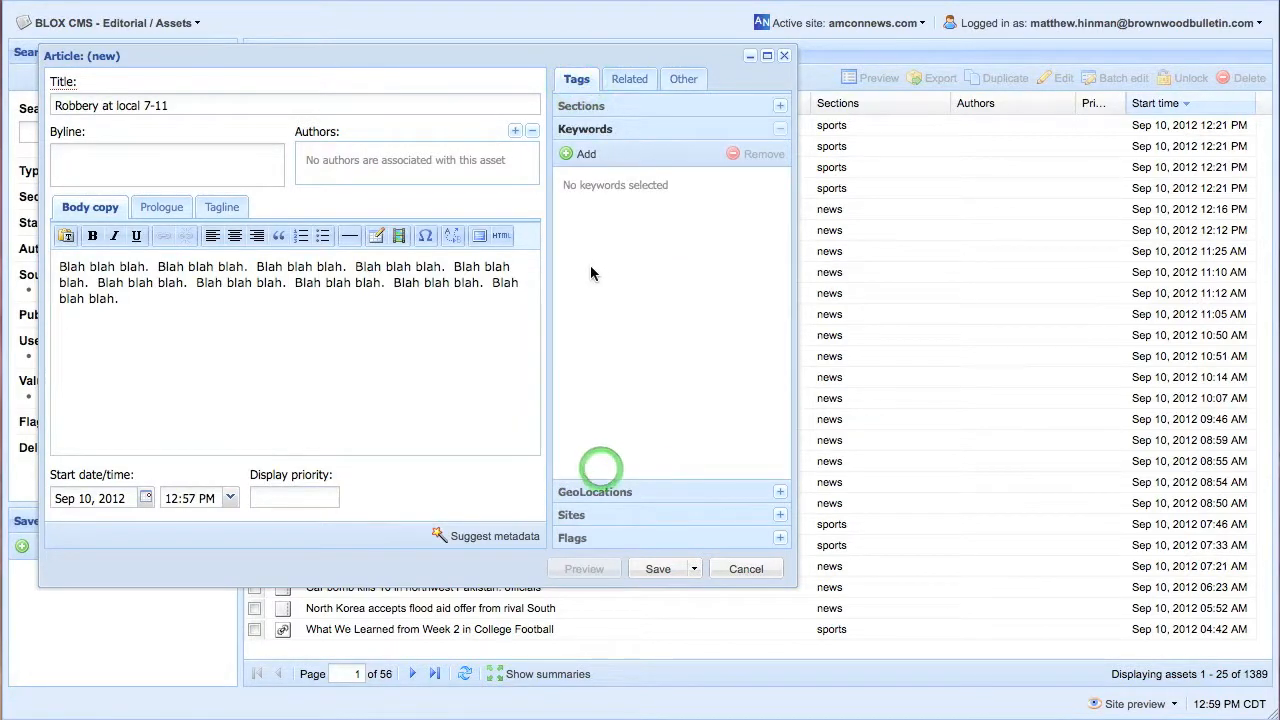
click(580, 157)
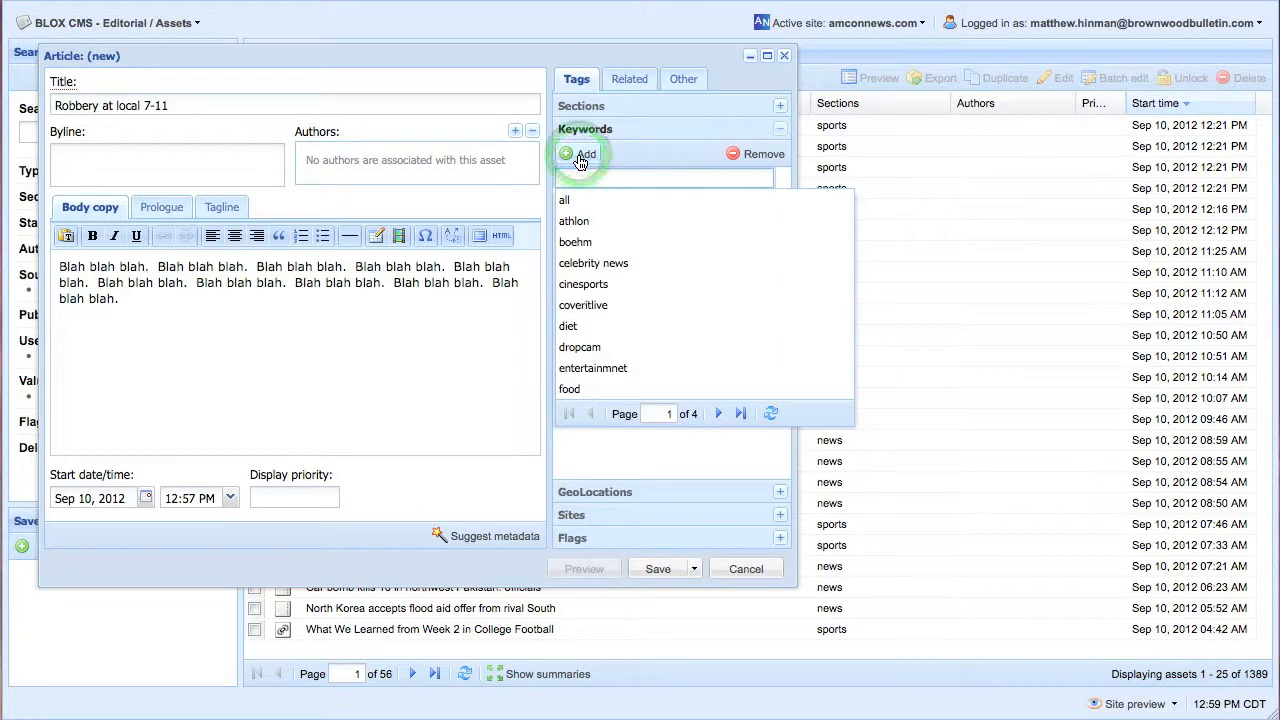
text(mappab)
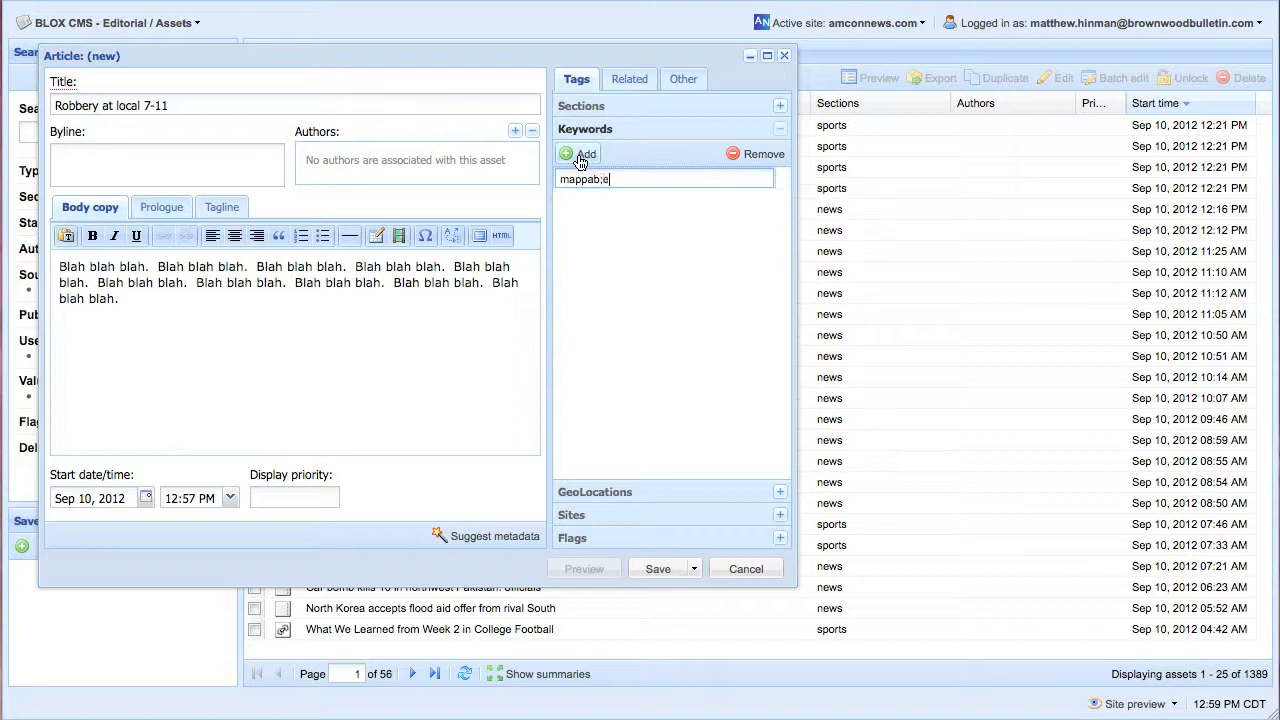
text(le)
key(Return)
click(740, 158)
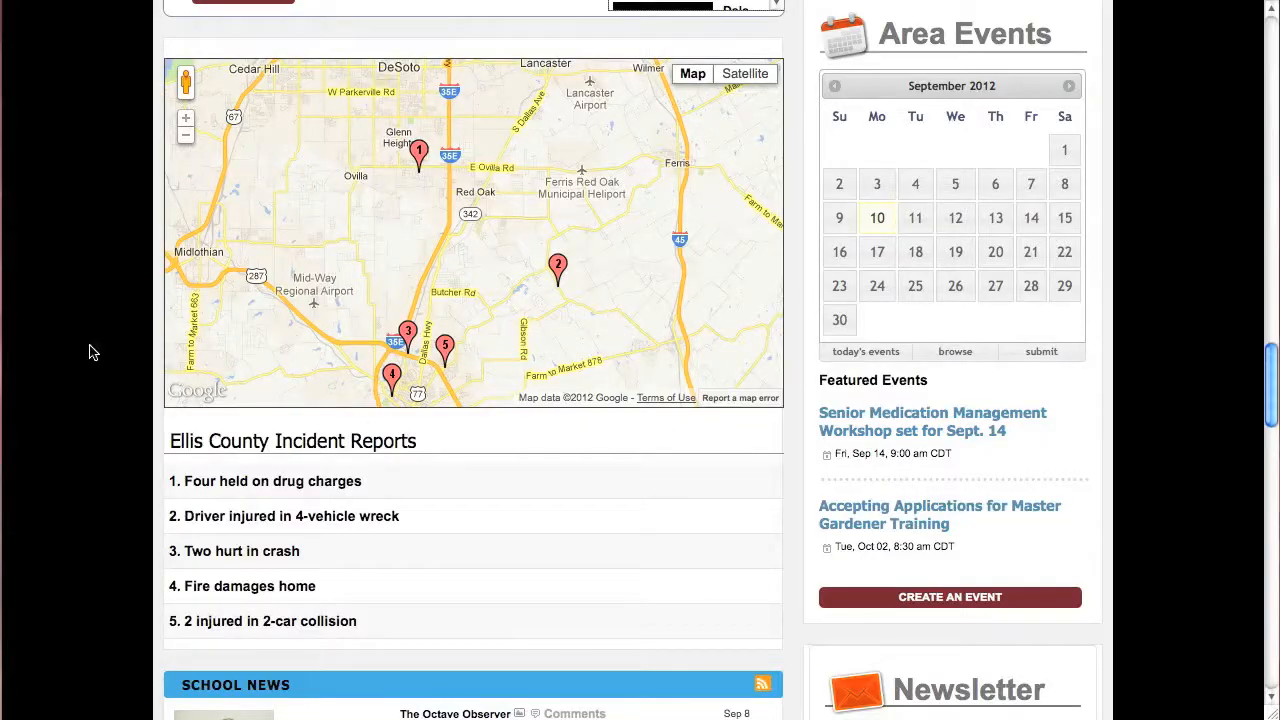
Examine the numbered markers on the Ellis County Incident Reports map at closer and wider zoom levels.
click(185, 118)
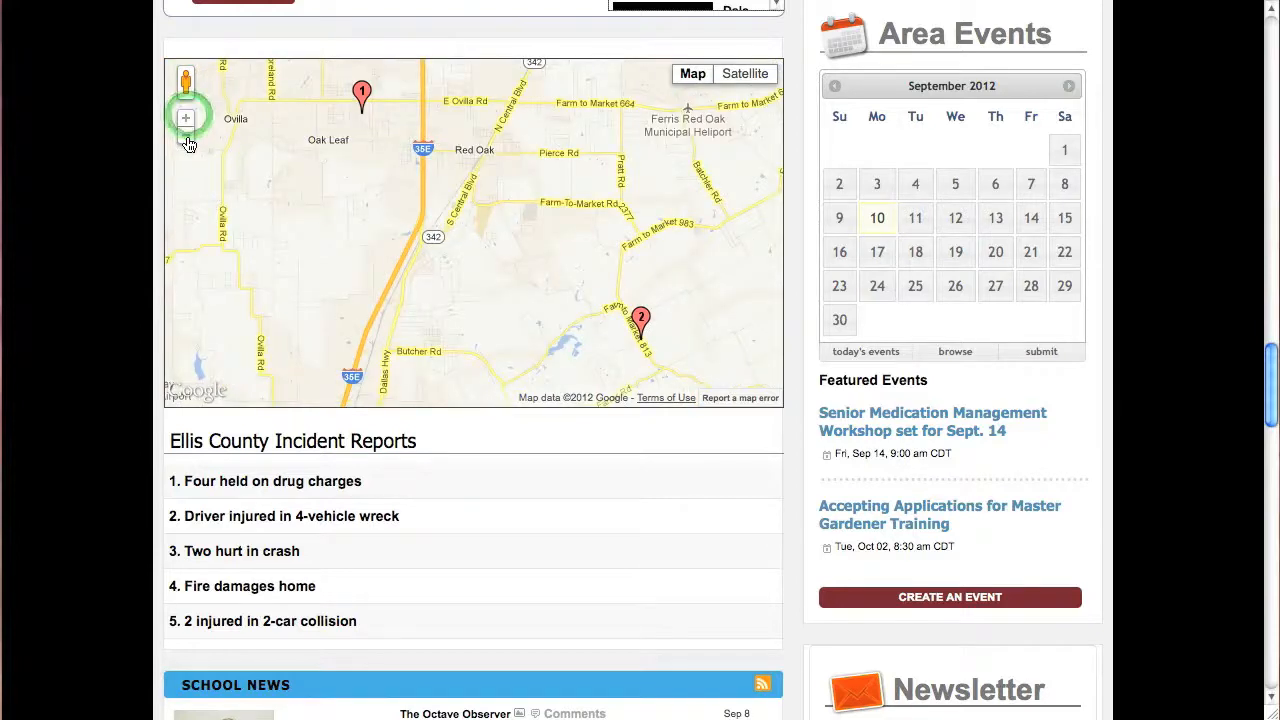
click(187, 139)
click(186, 138)
click(363, 269)
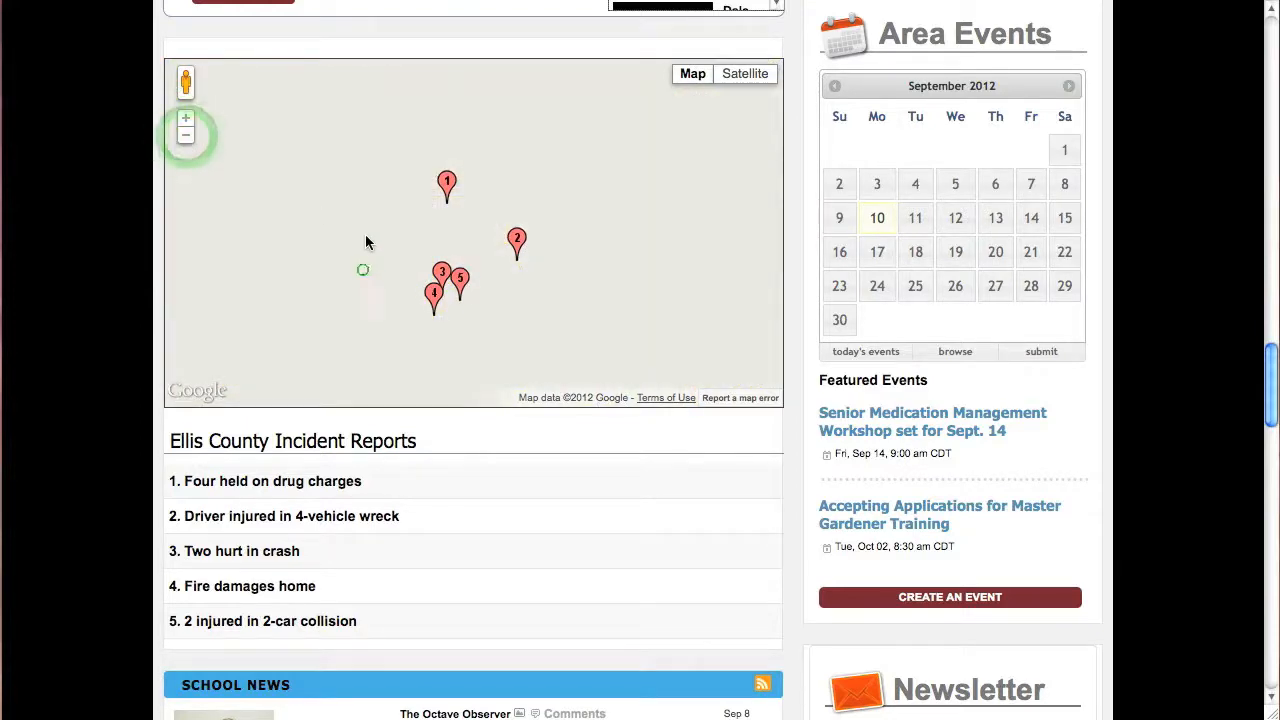